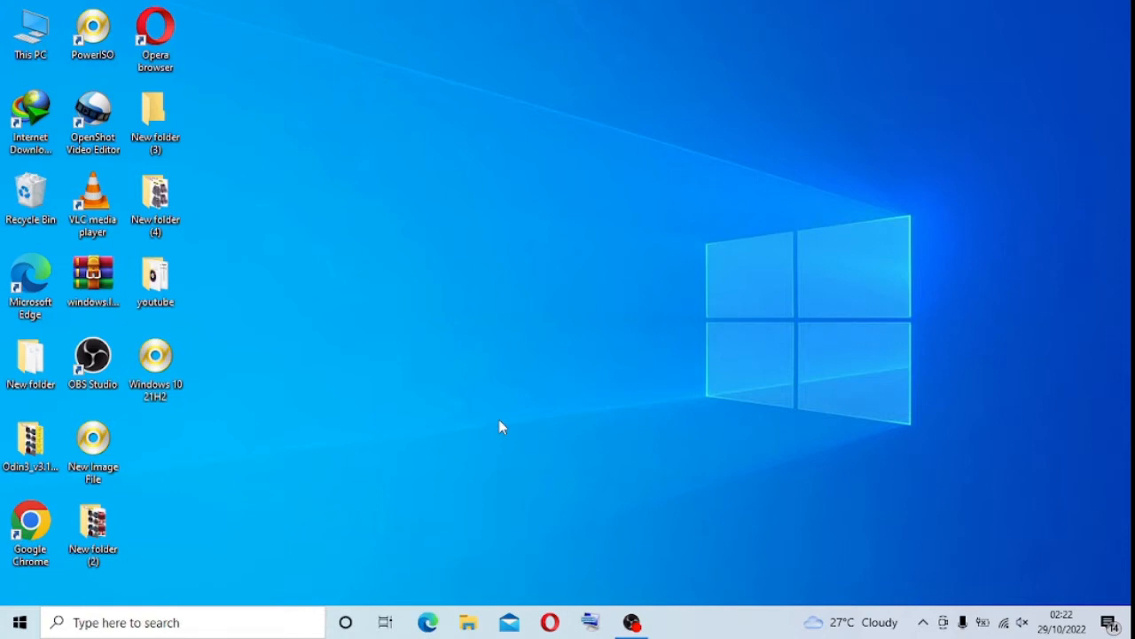
Open the Services console by running services.msc.
key("super+r")
type("se")
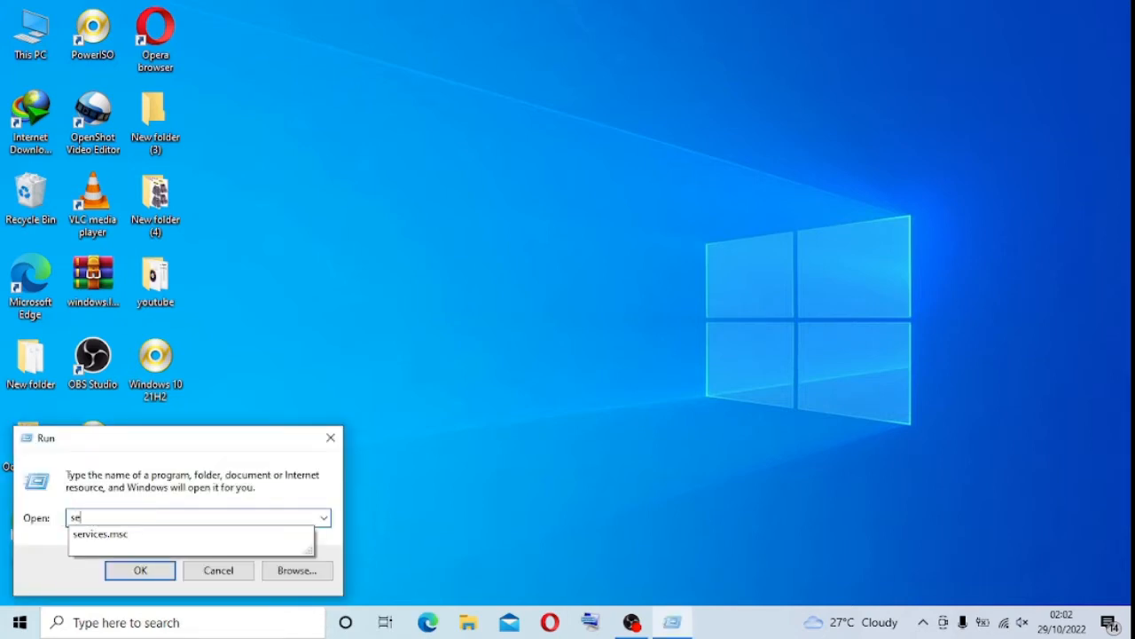
left_click(89, 534)
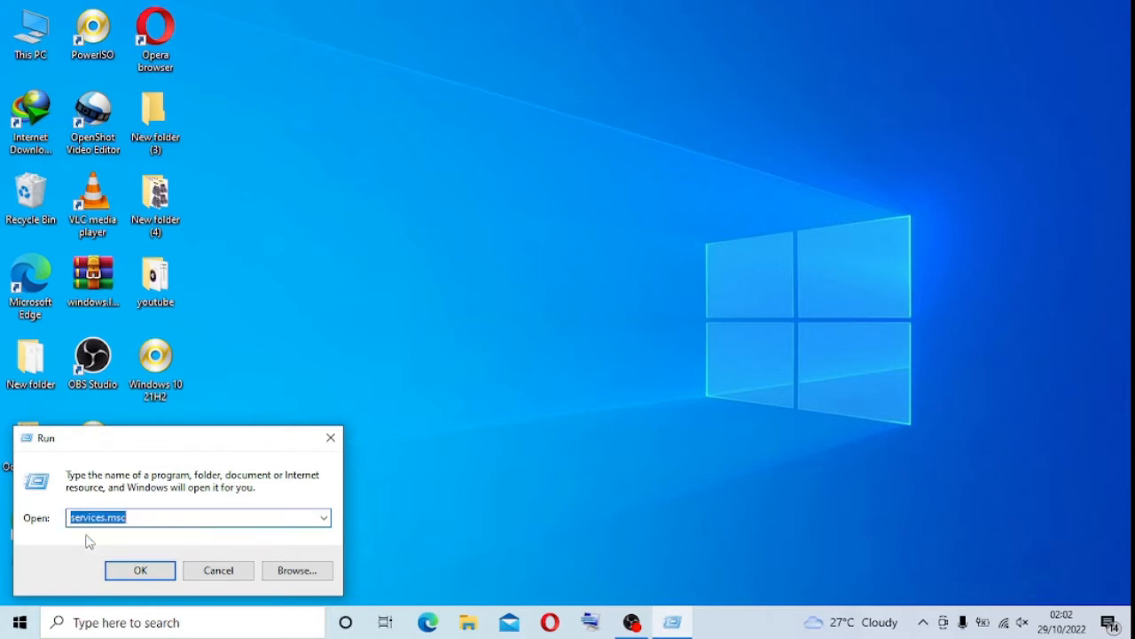
left_click(153, 520)
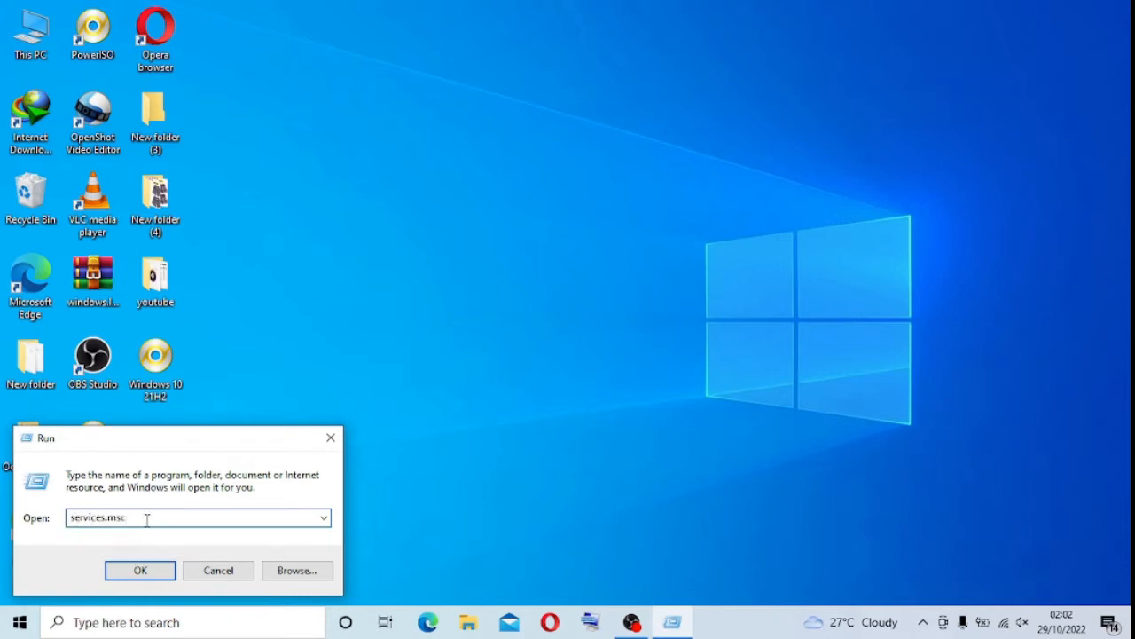
left_click(152, 573)
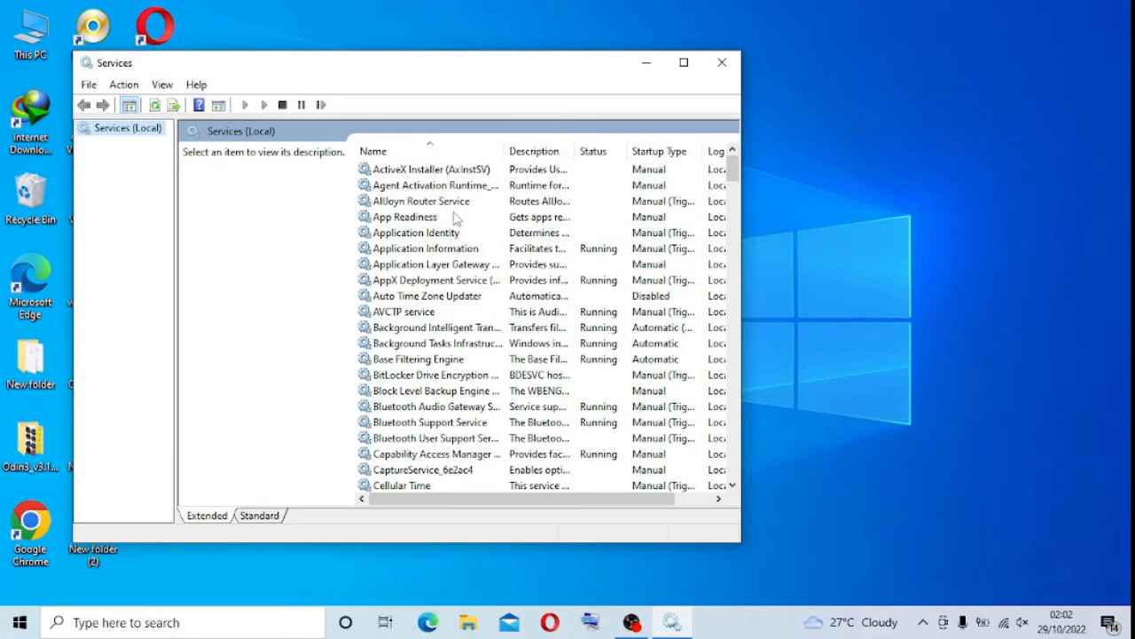
Find the Windows Update service in the services list and open its properties.
scroll(654, 297, "down", 16)
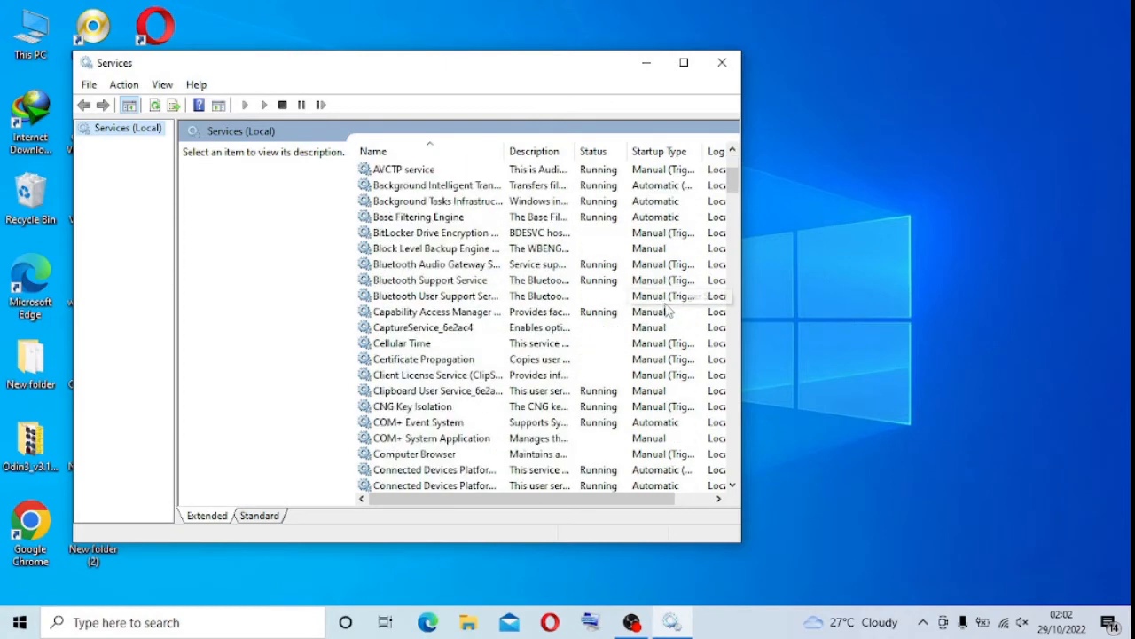
scroll(682, 321, "down", 3)
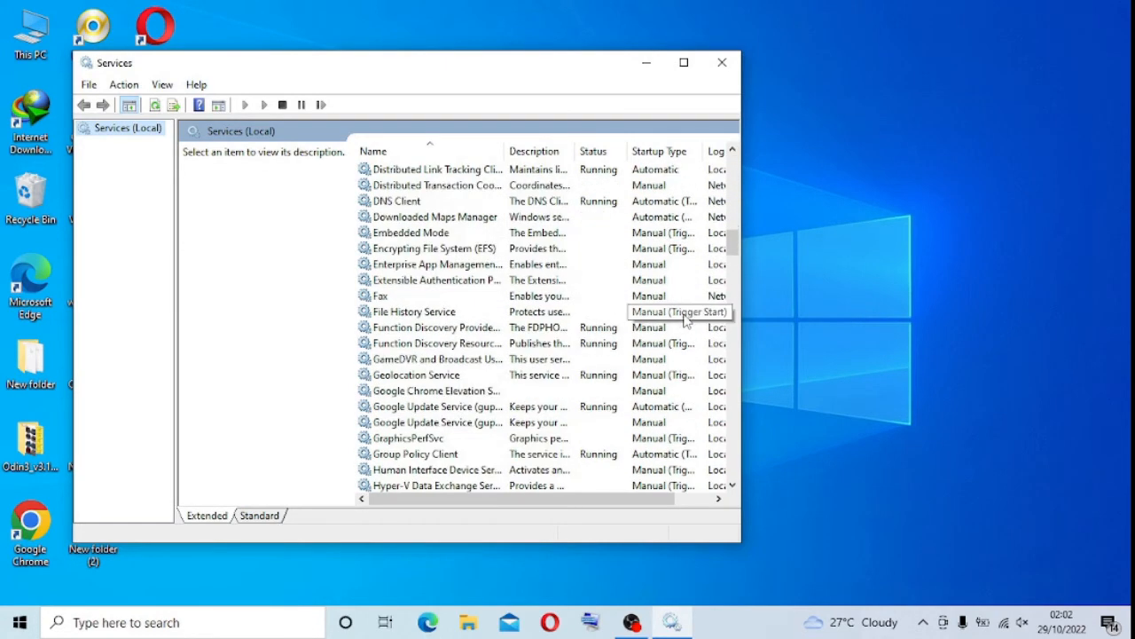
scroll(687, 319, "down", 20)
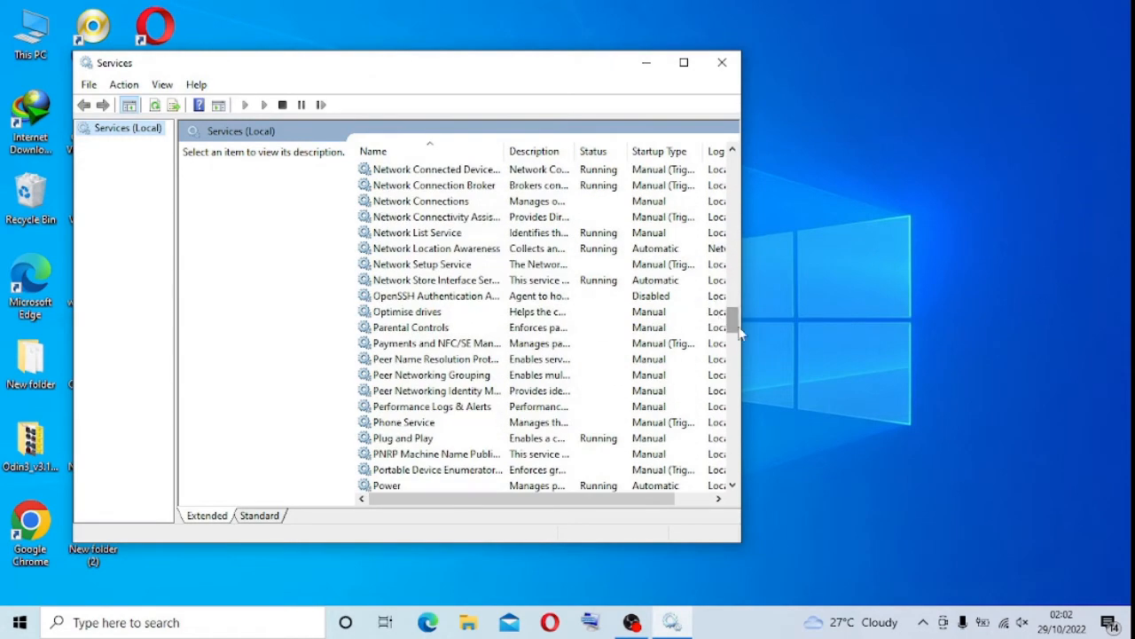
left_click_drag(733, 319, 749, 441)
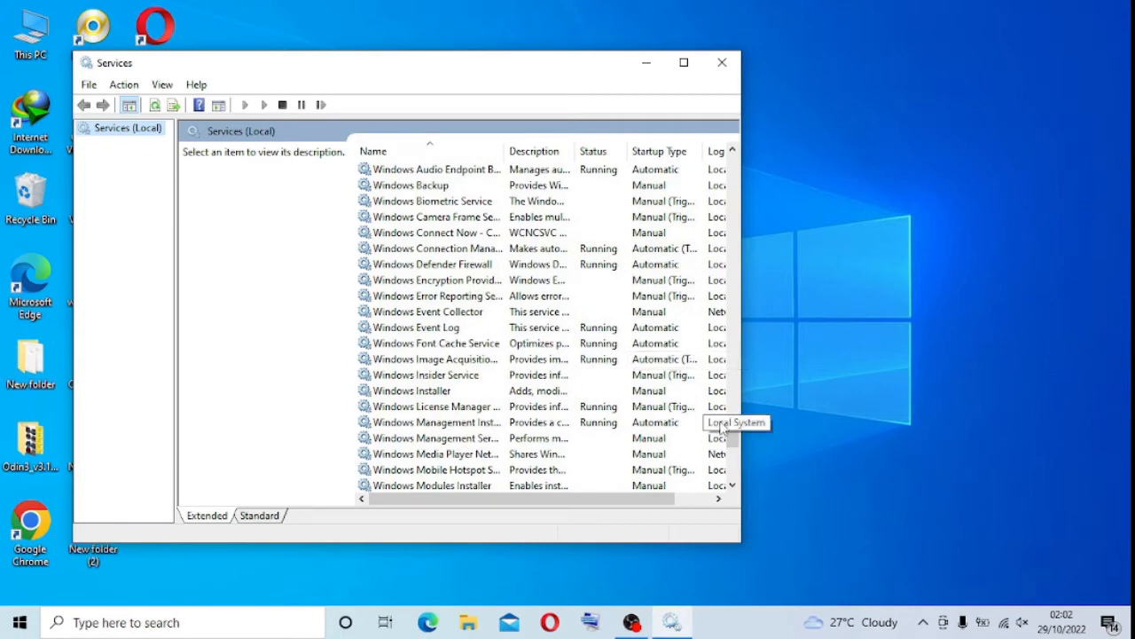
left_click_drag(730, 434, 734, 454)
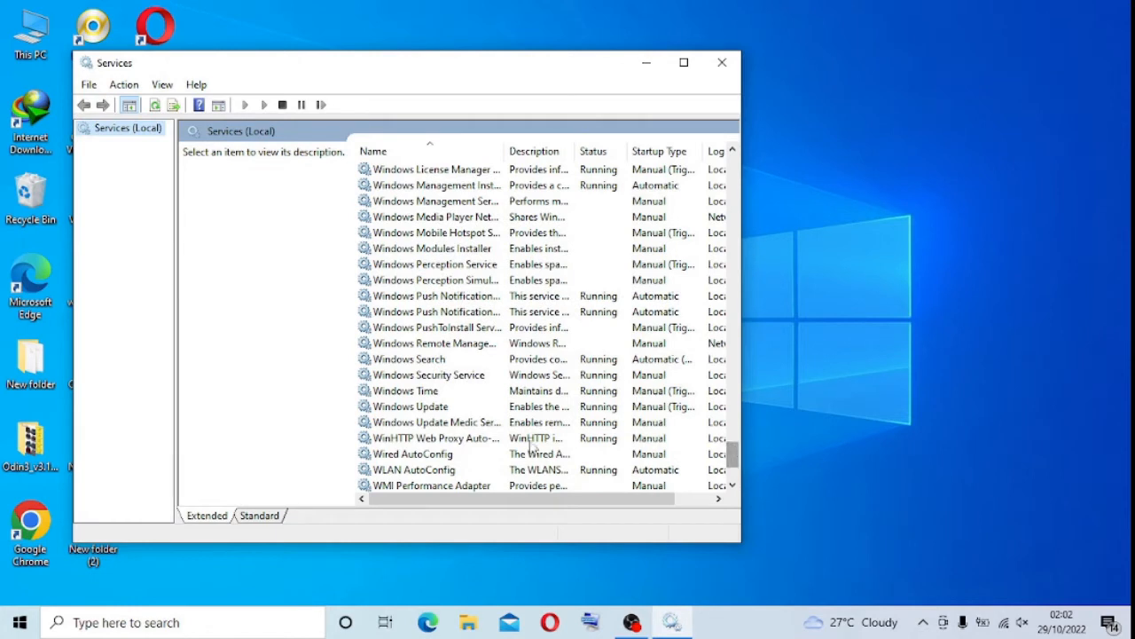
left_click(397, 412)
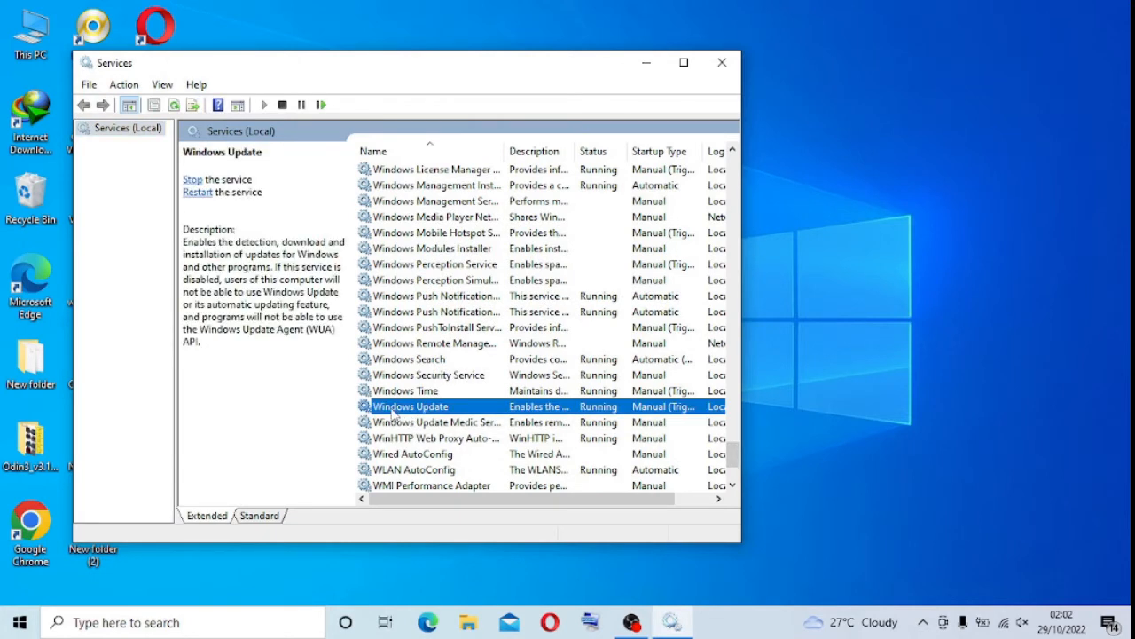
right_click(395, 413)
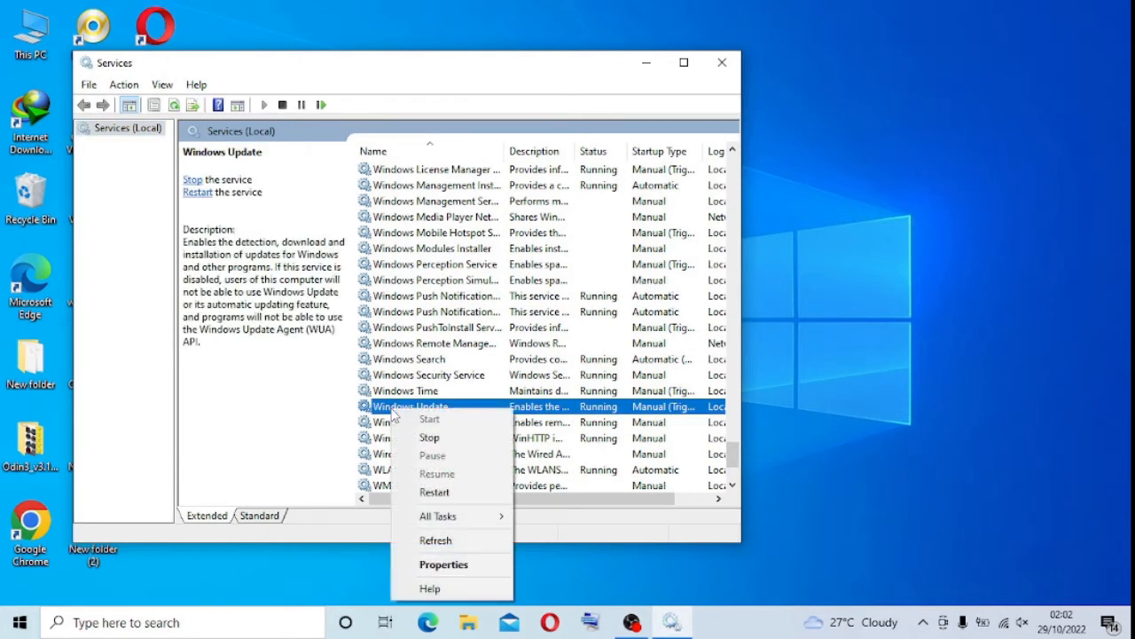
left_click(443, 564)
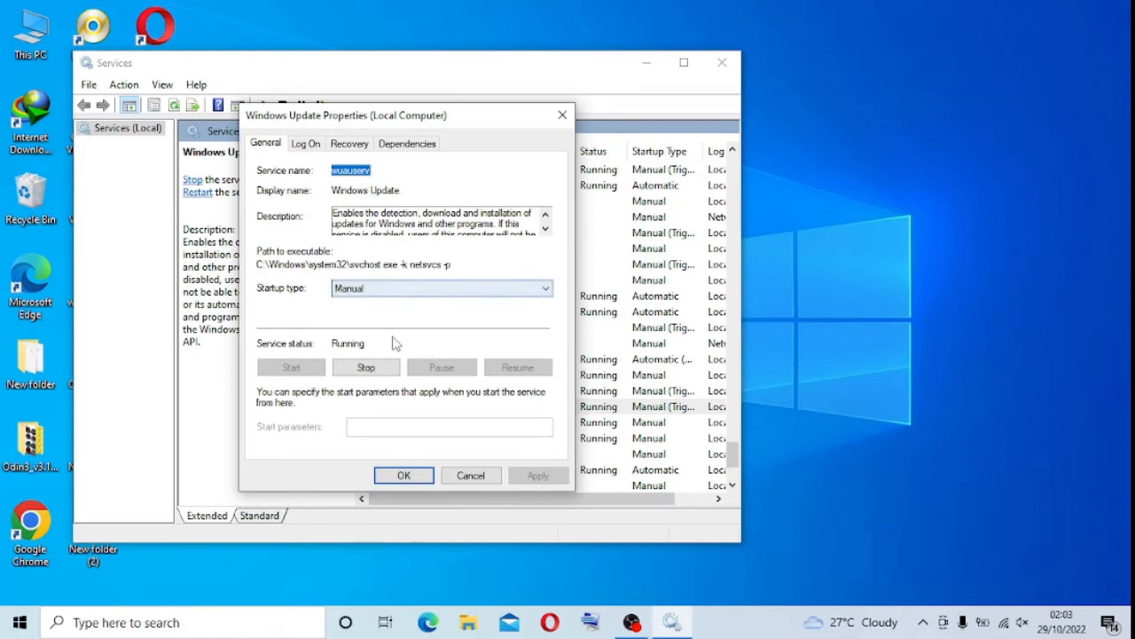
Set the Windows Update service's startup type to Disabled, apply the change and close its properties.
left_click(394, 288)
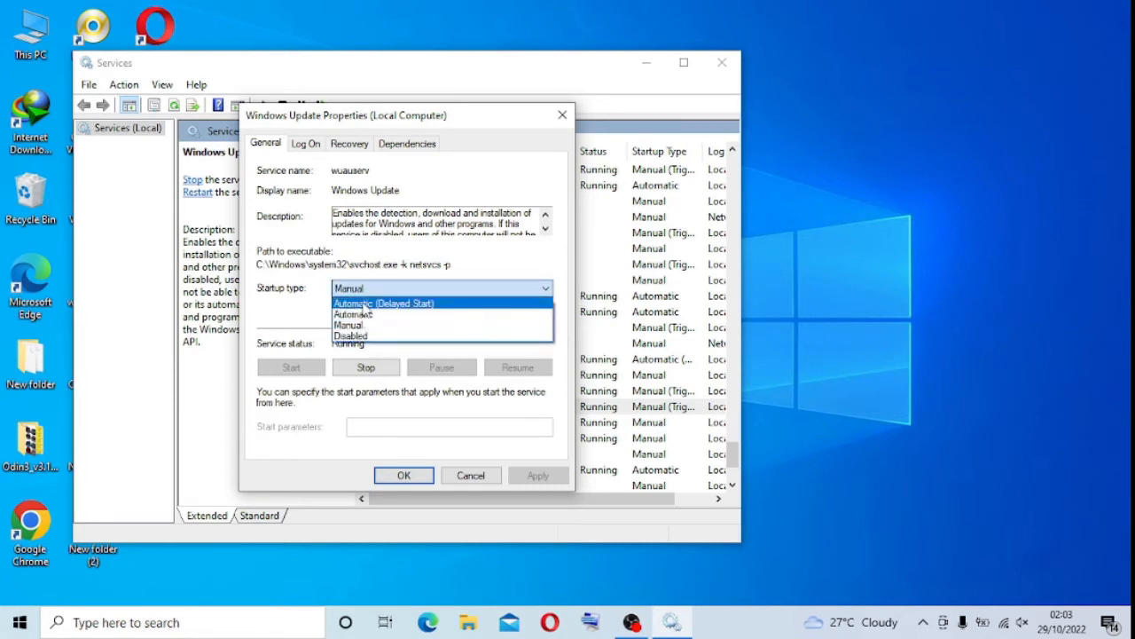
left_click(367, 337)
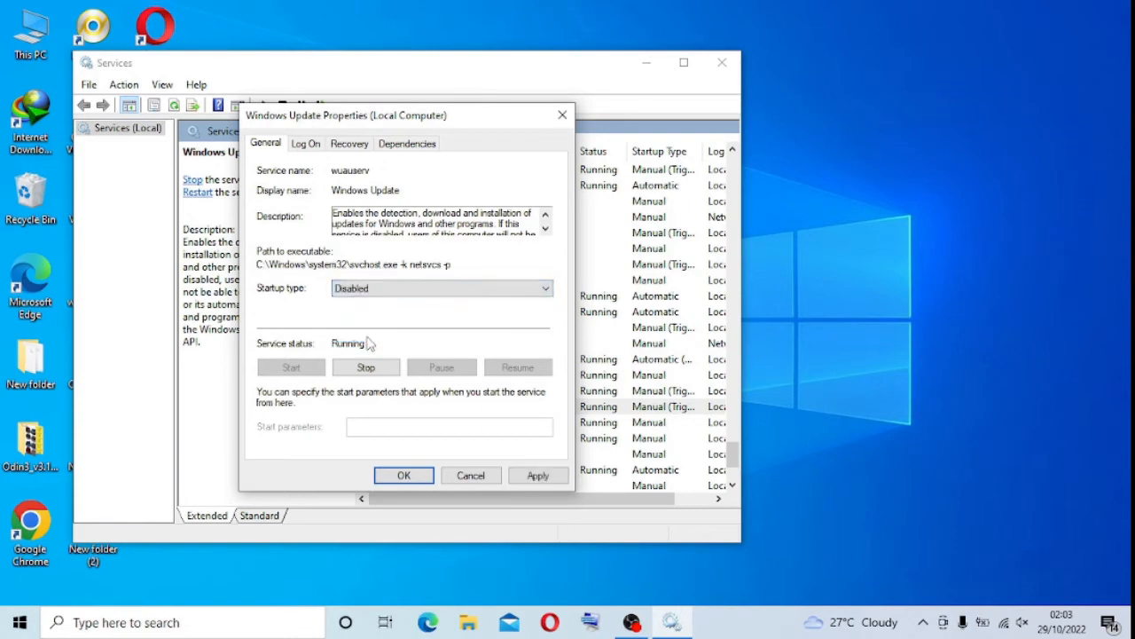
left_click(538, 475)
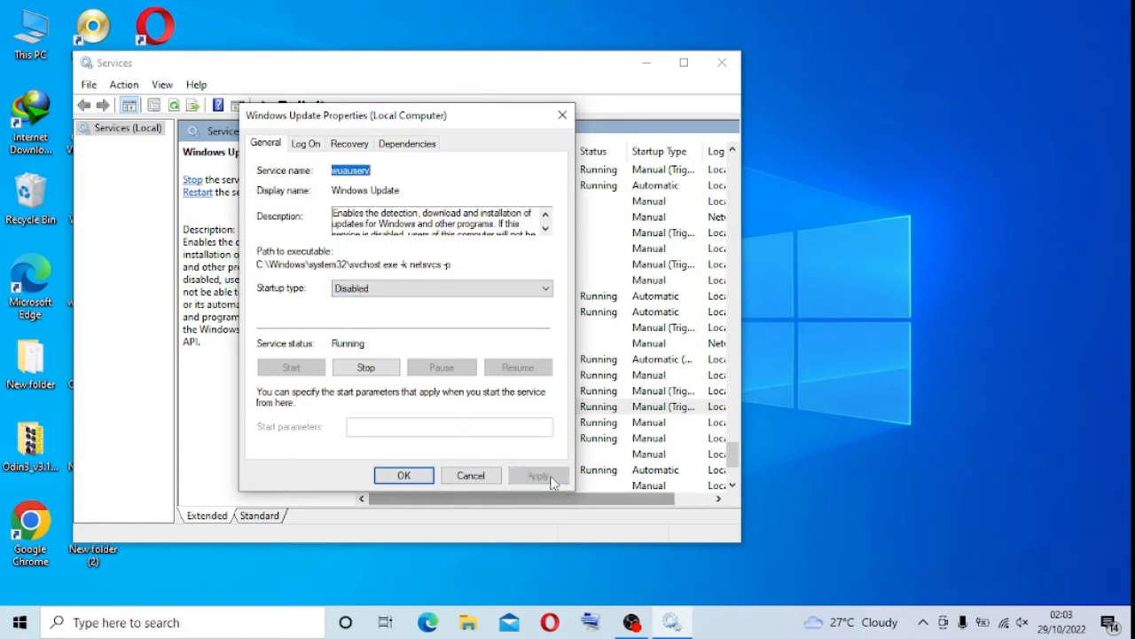
left_click(413, 480)
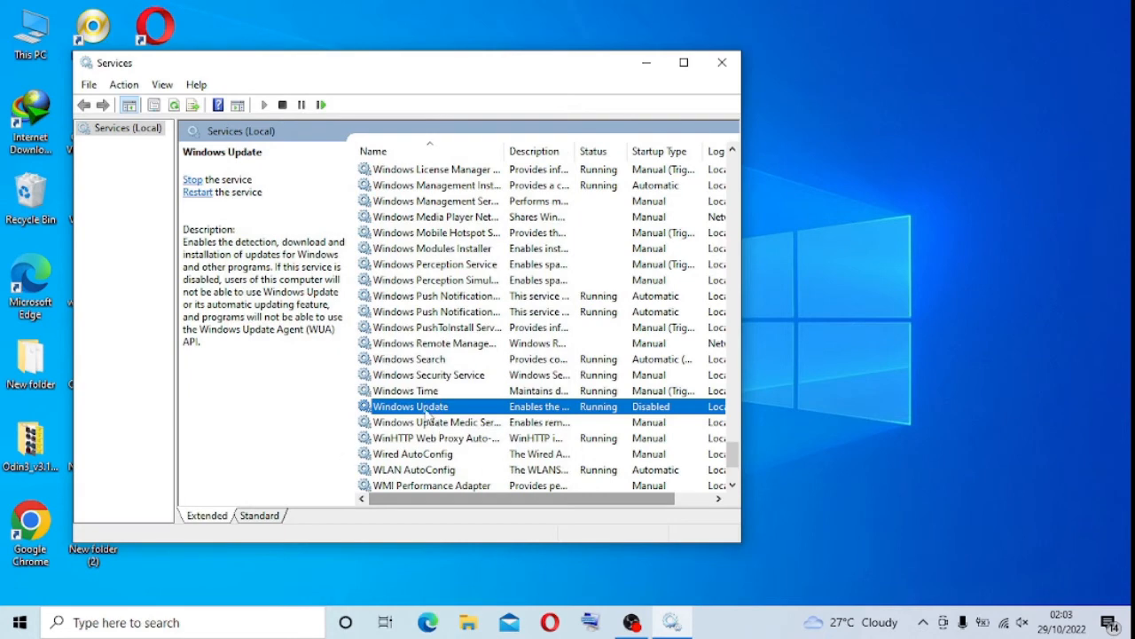
Reopen the Windows Update service's properties to review its startup type and status, and close them.
right_click(425, 415)
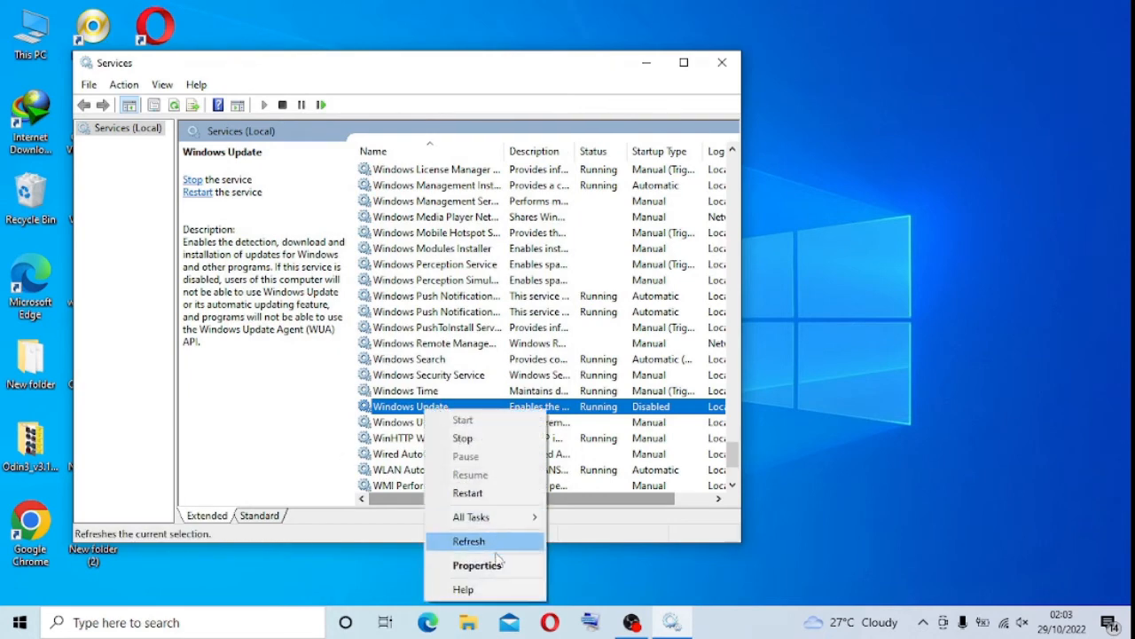
left_click(470, 562)
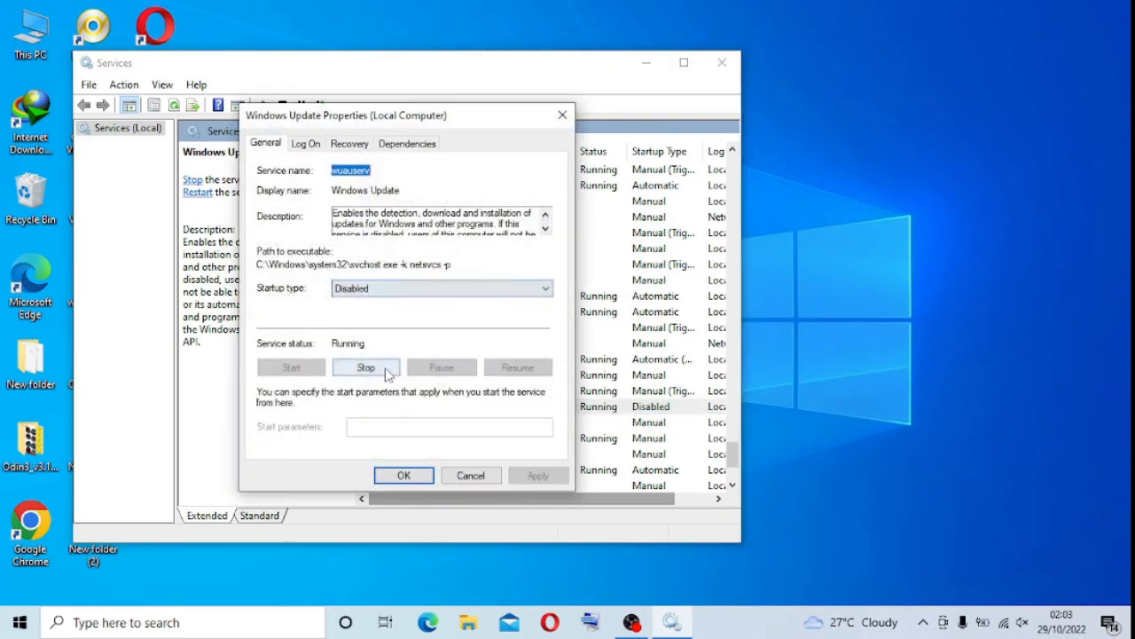
left_click(421, 479)
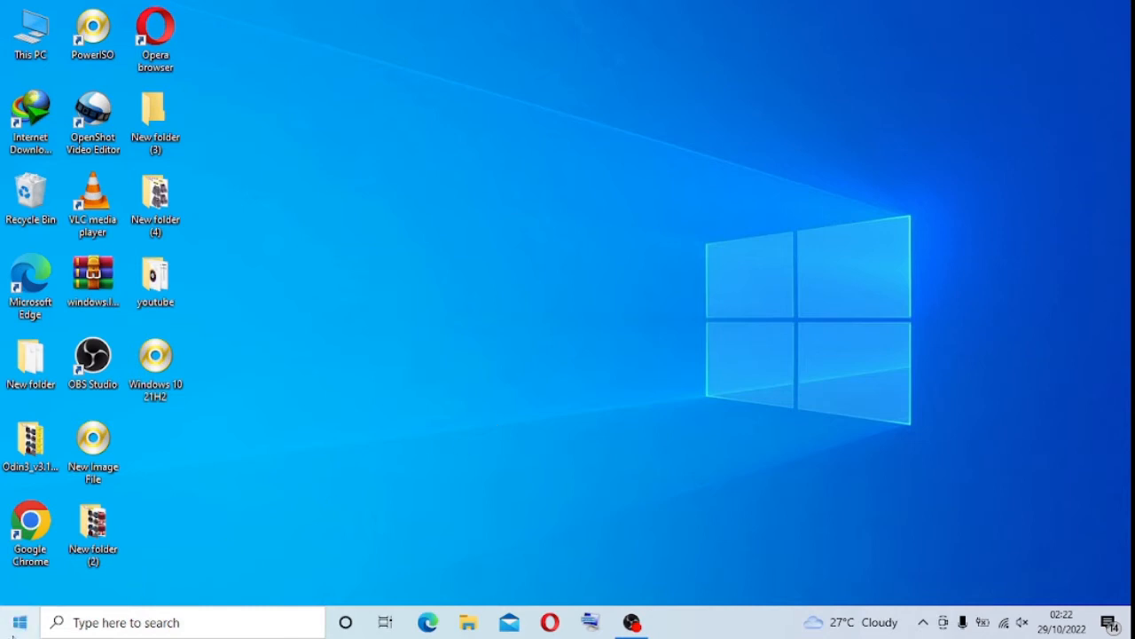
Open the Registry Editor by running regedit.
left_click(18, 624)
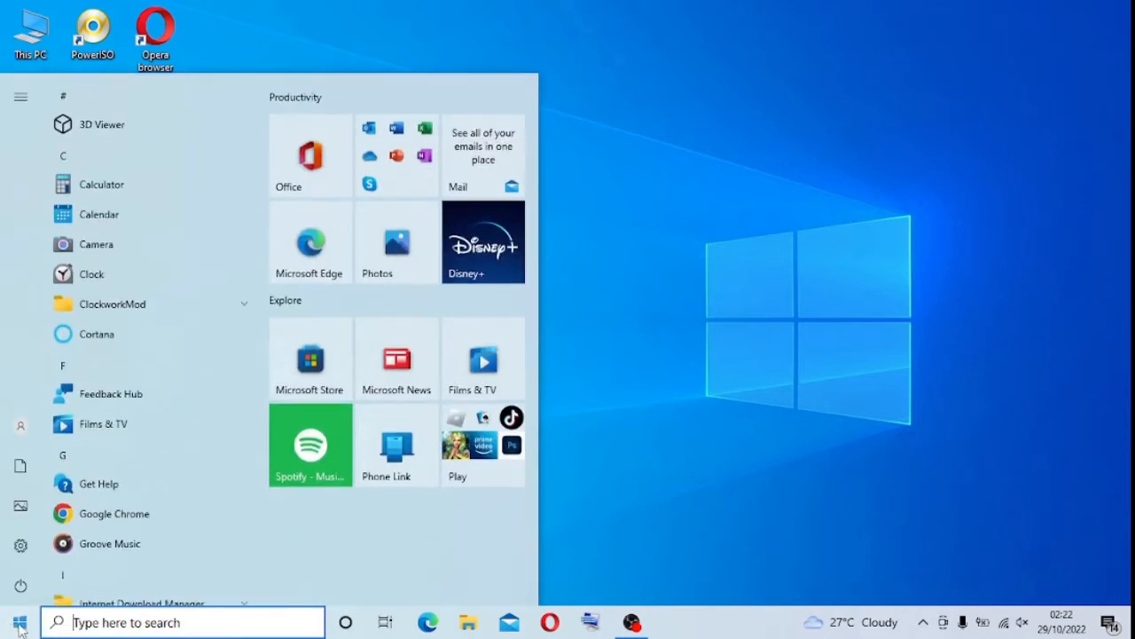
left_click(612, 486)
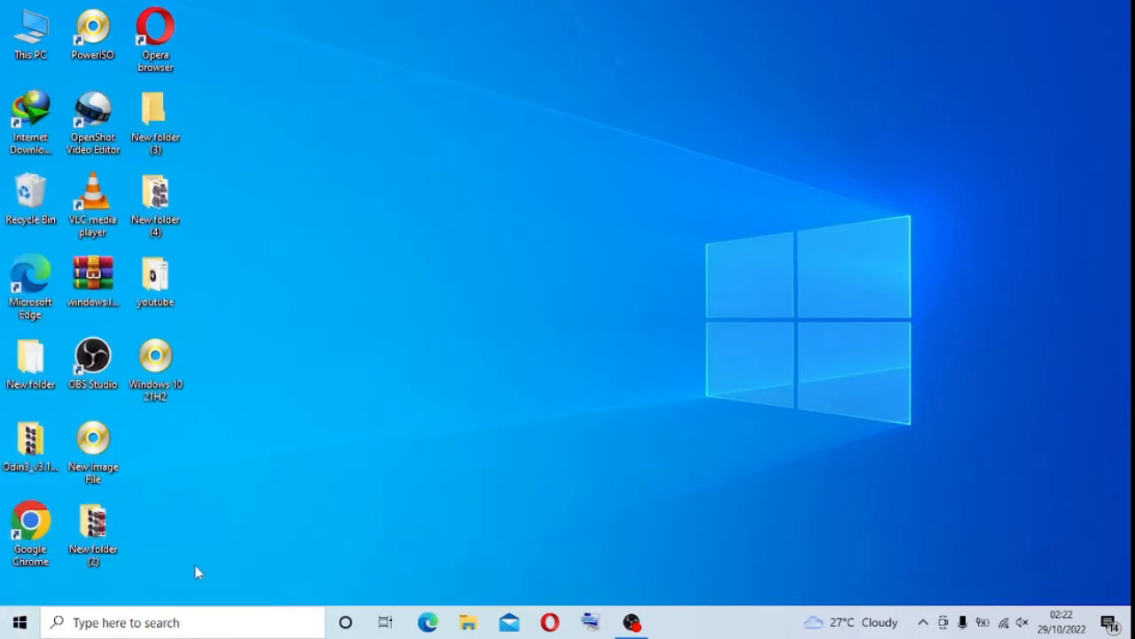
right_click(20, 621)
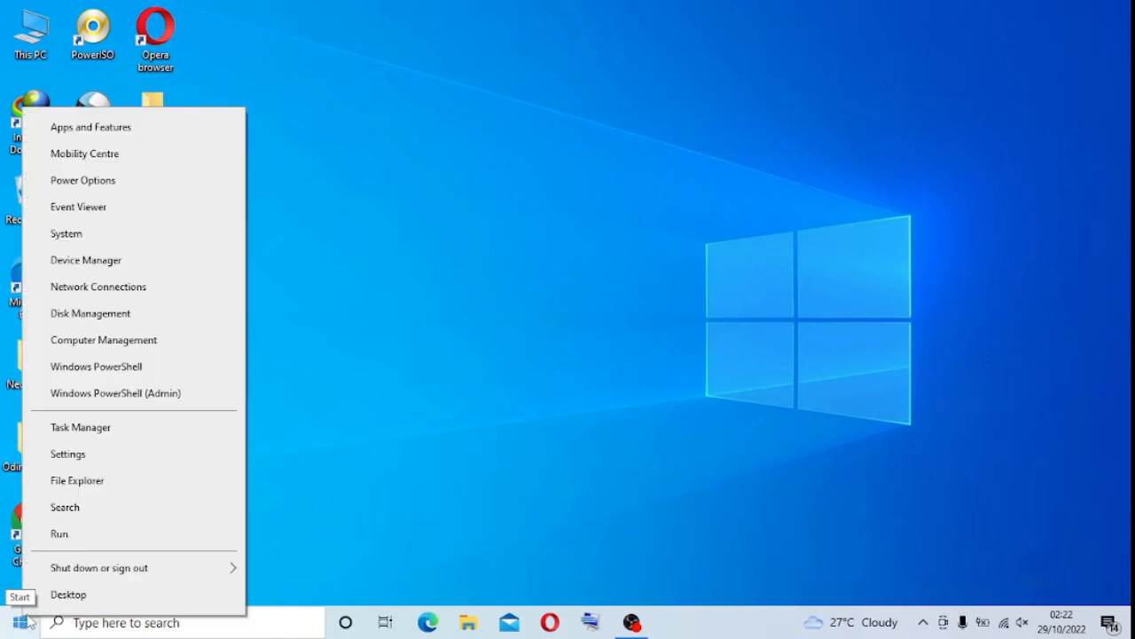
left_click(65, 535)
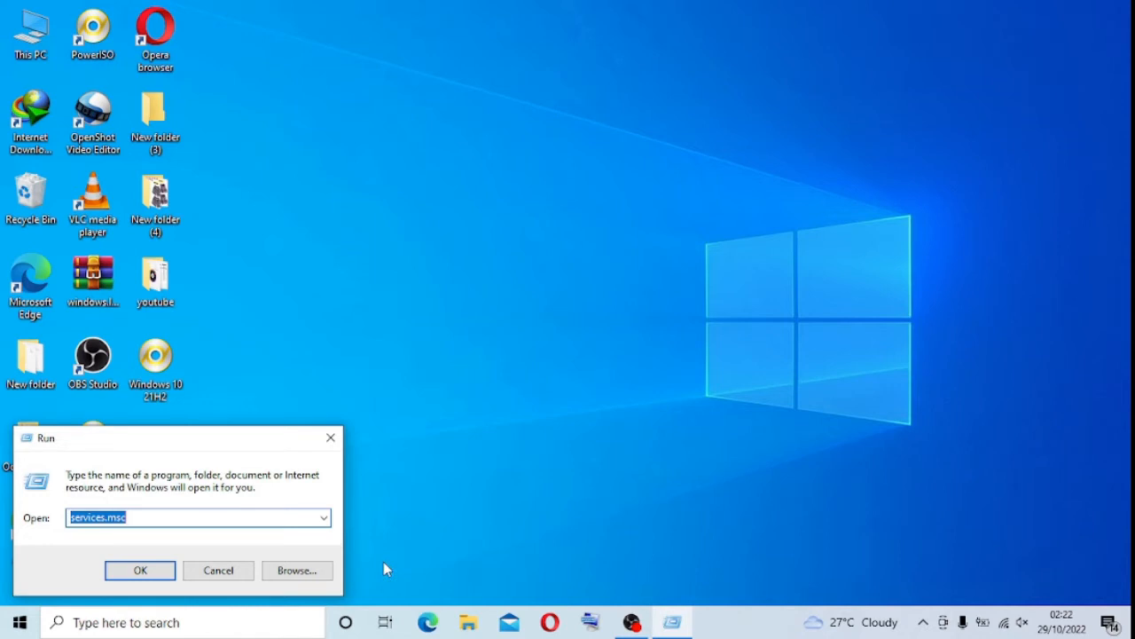
type("r")
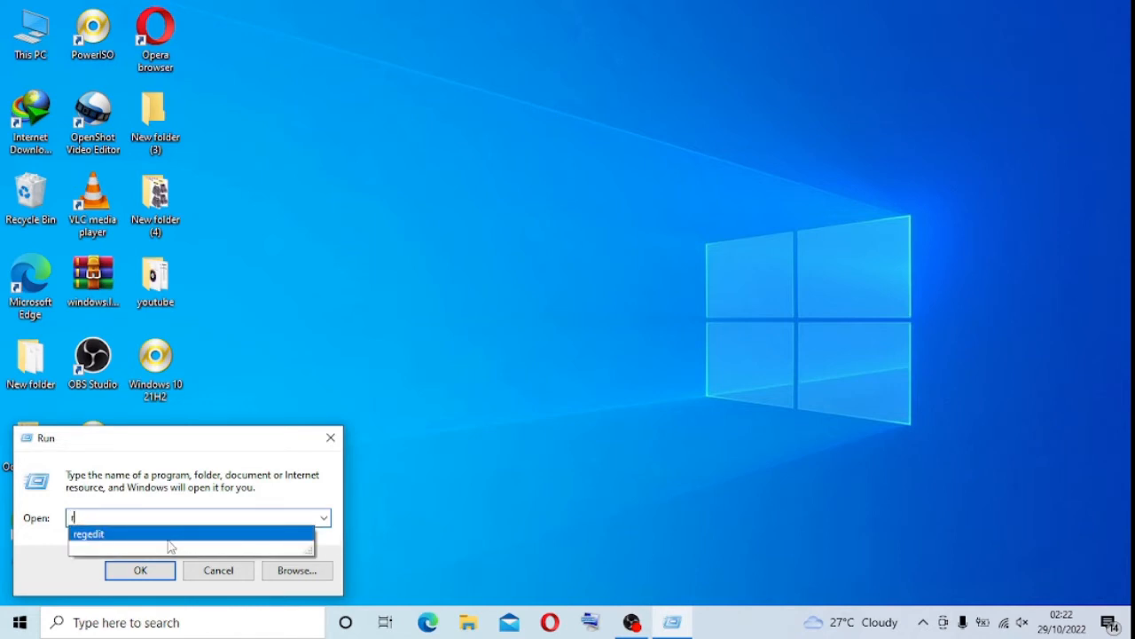
left_click(114, 536)
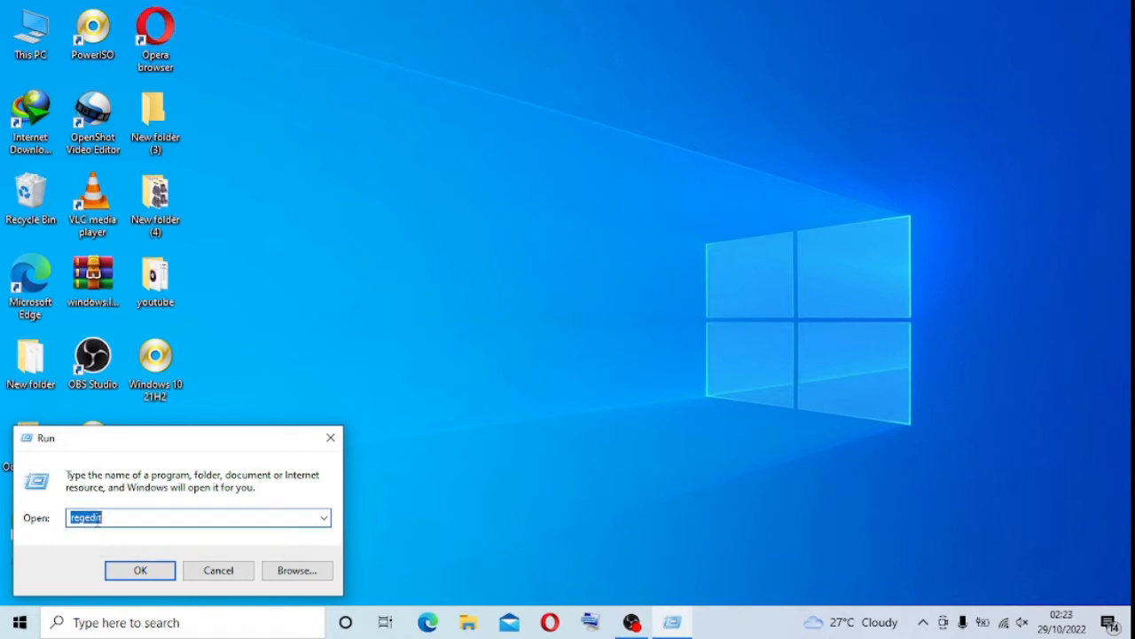
left_click(96, 522)
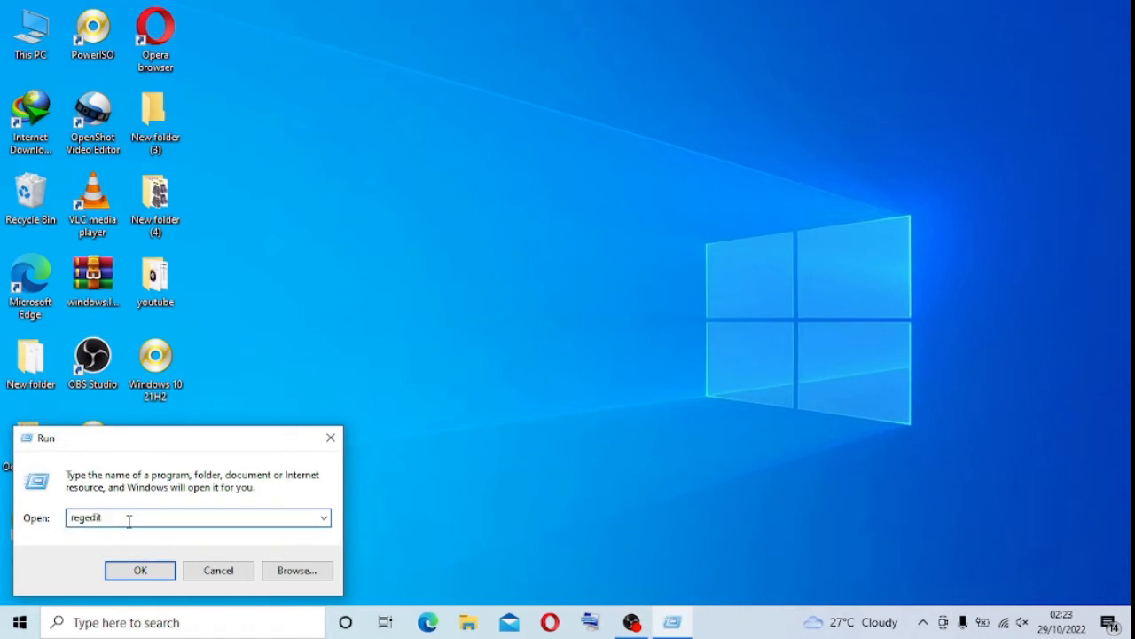
left_click(140, 570)
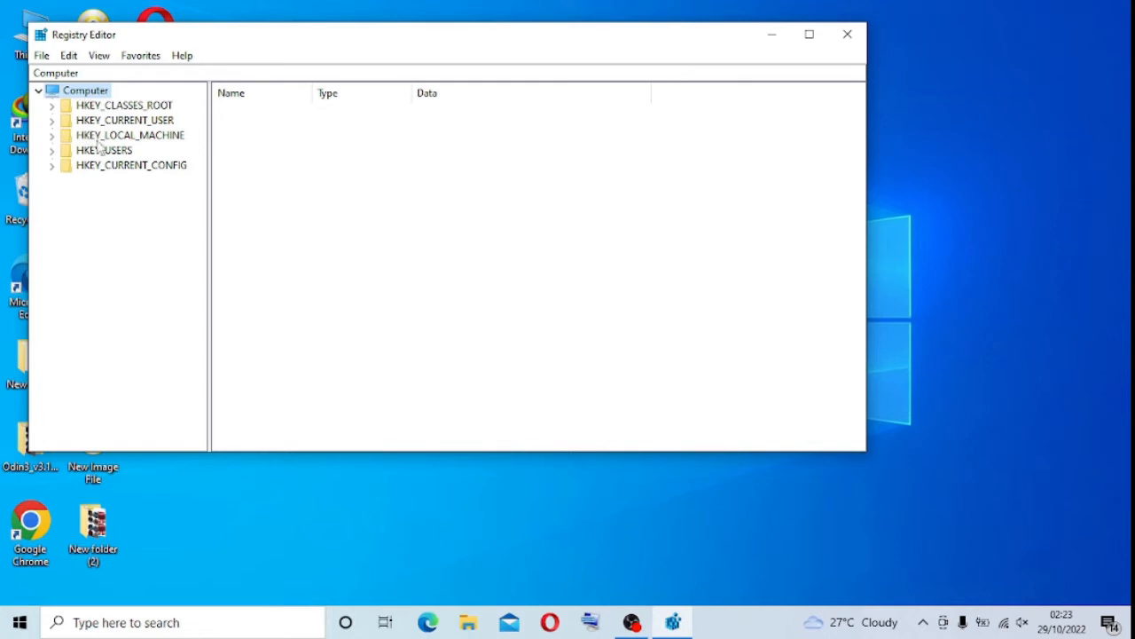
Expand the registry tree to the key HKEY_LOCAL_MACHINE\SOFTWARE\Policies\Microsoft\Windows.
double_click(83, 137)
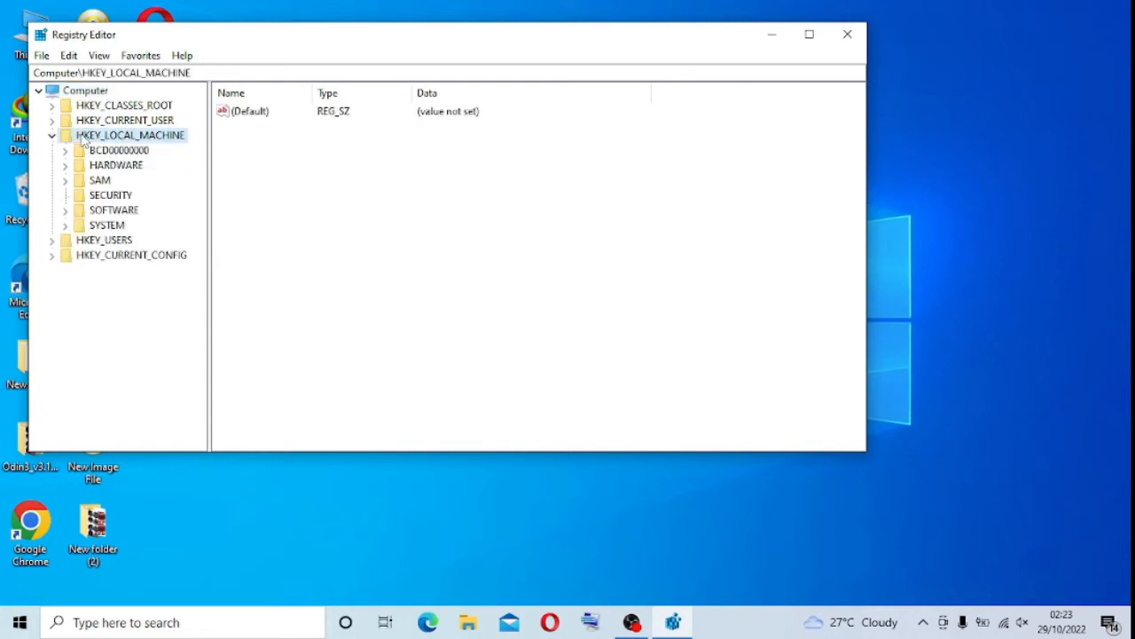
double_click(102, 211)
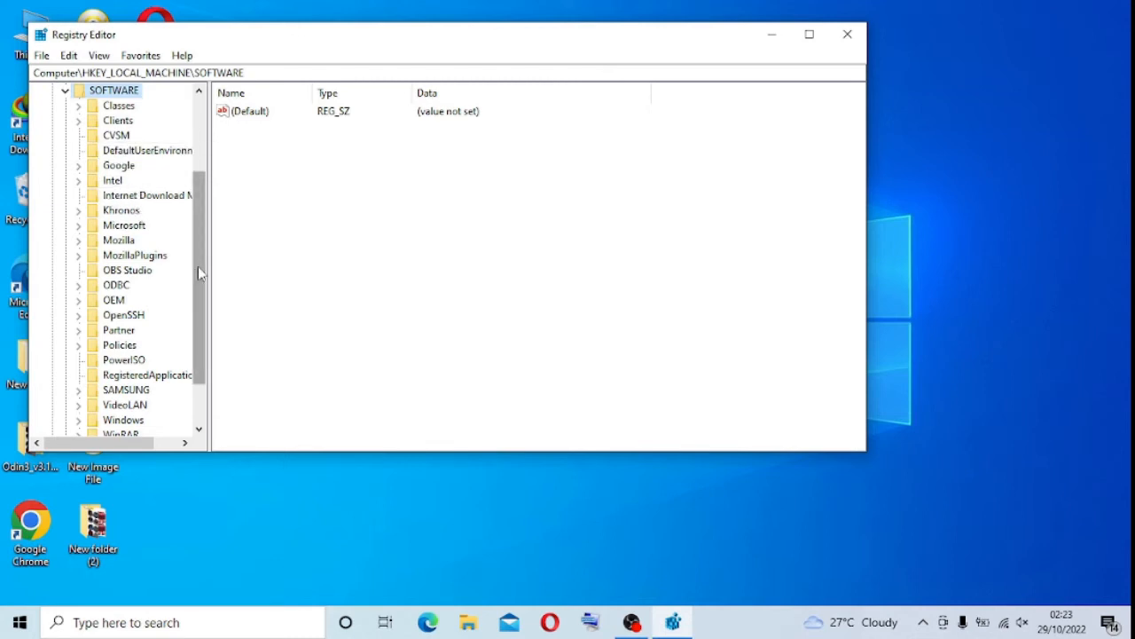
left_click_drag(202, 273, 198, 292)
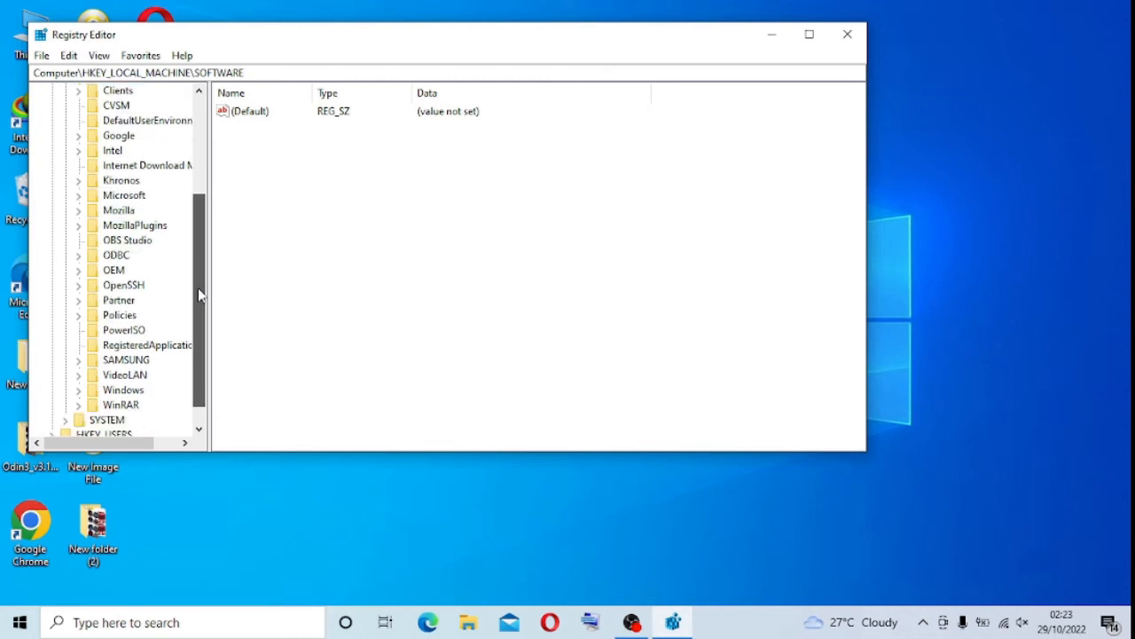
double_click(121, 316)
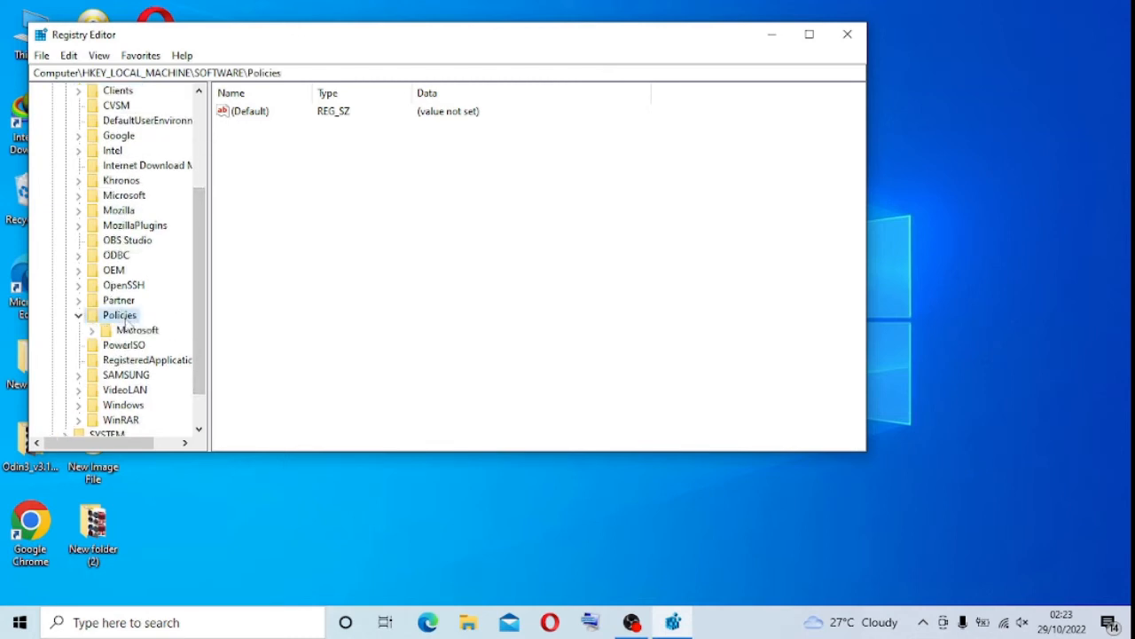
double_click(135, 331)
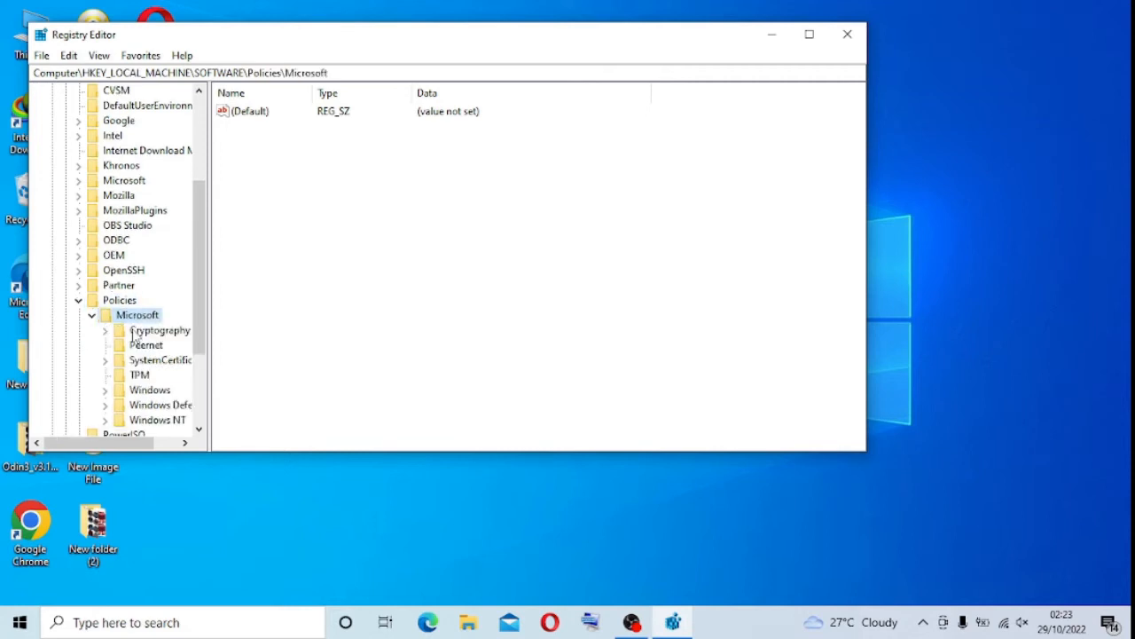
double_click(149, 391)
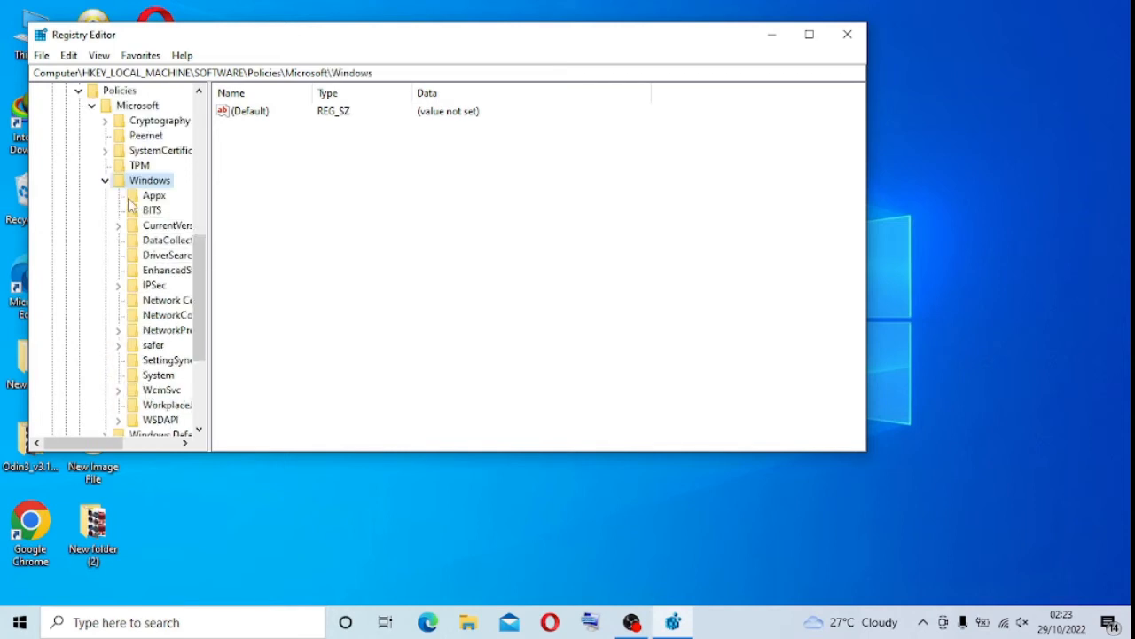
Create a new key named WindowsUpdate under the Policies\Microsoft\Windows key.
right_click(149, 184)
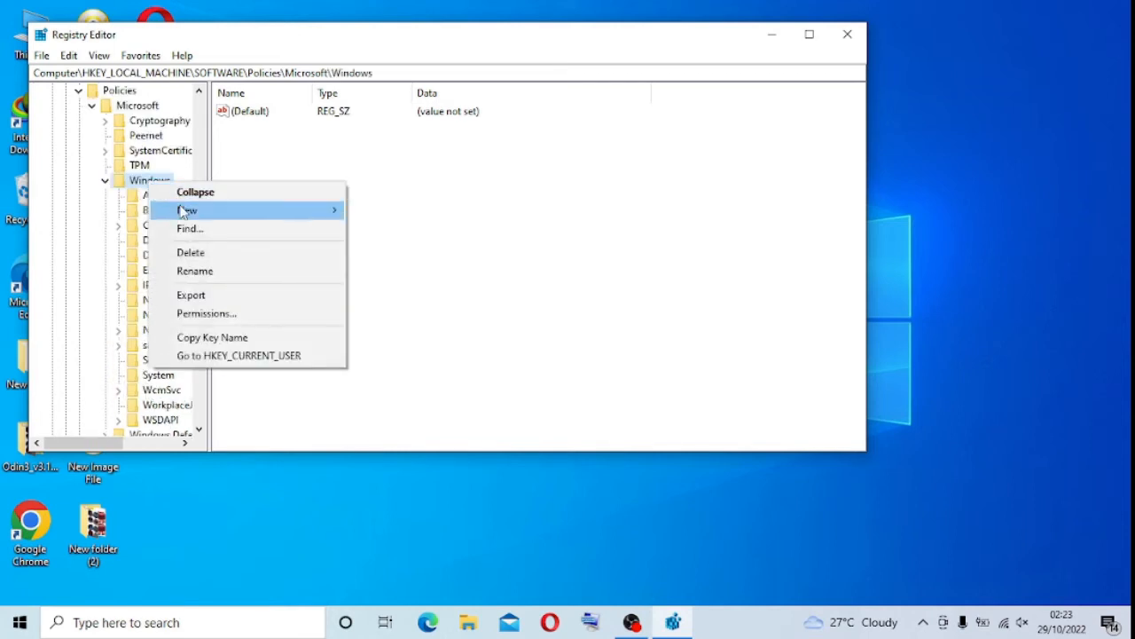
mouse_move(206, 219)
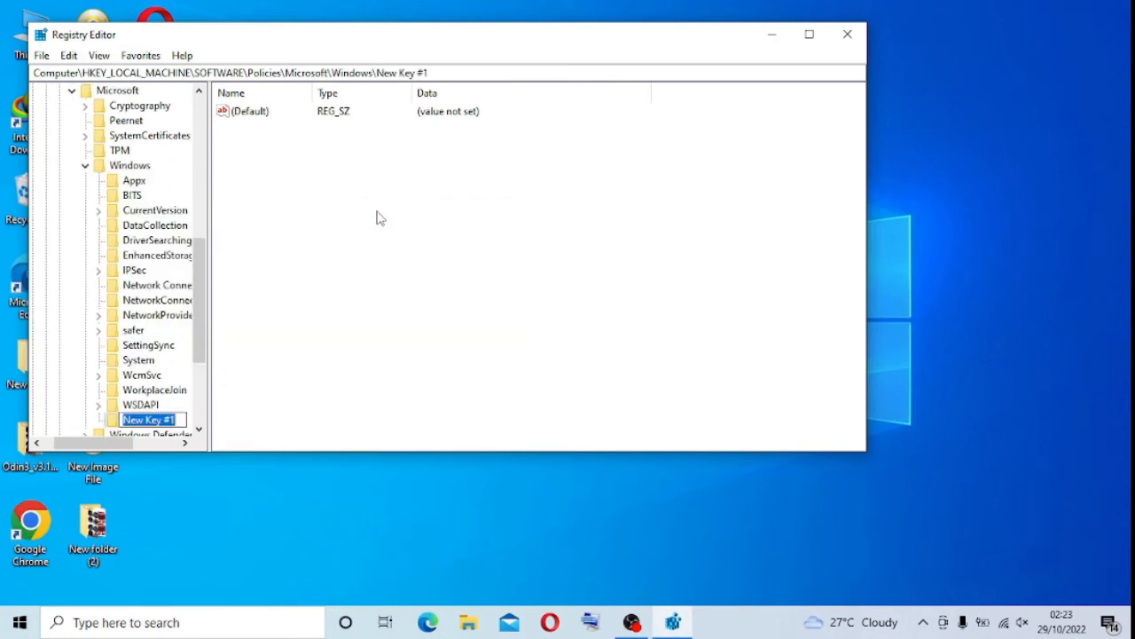
type("W")
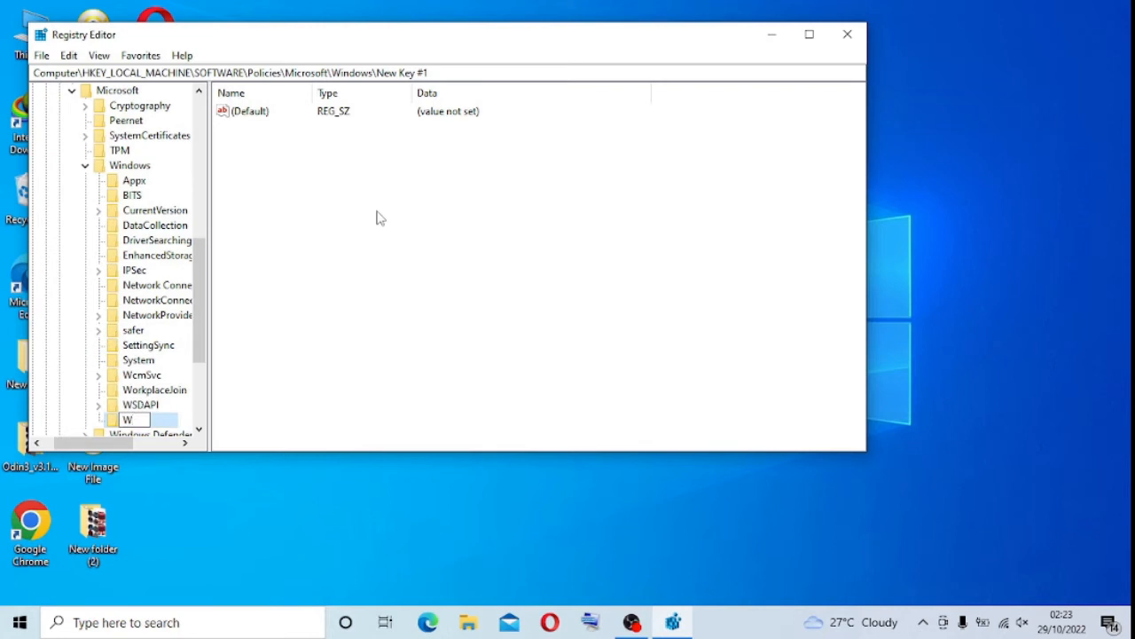
type("indowsUpdate")
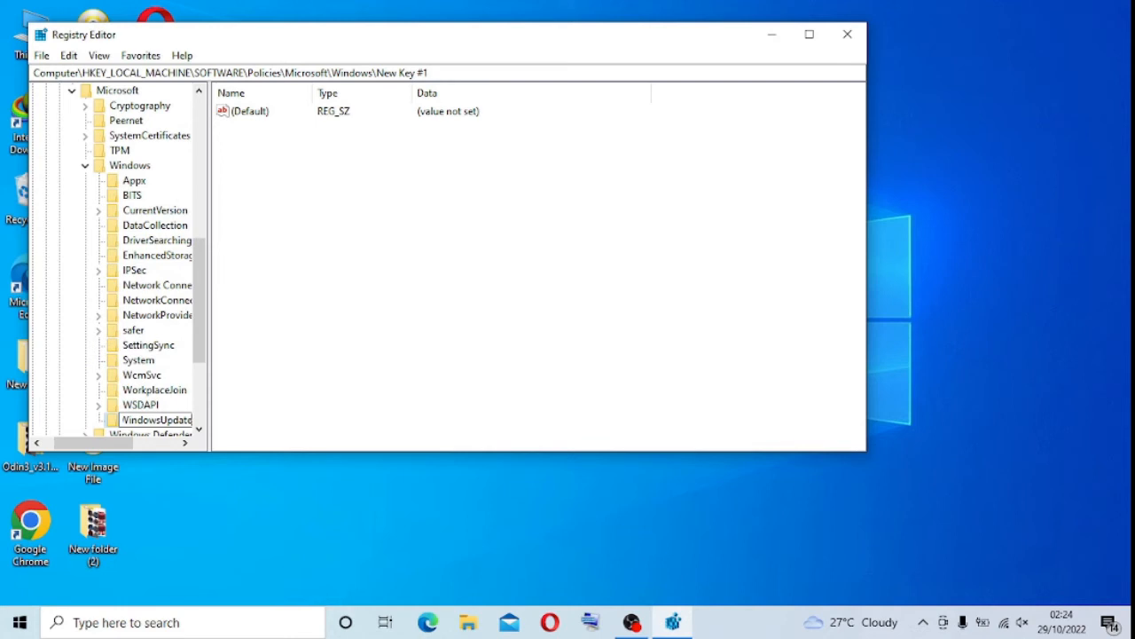
left_click(380, 218)
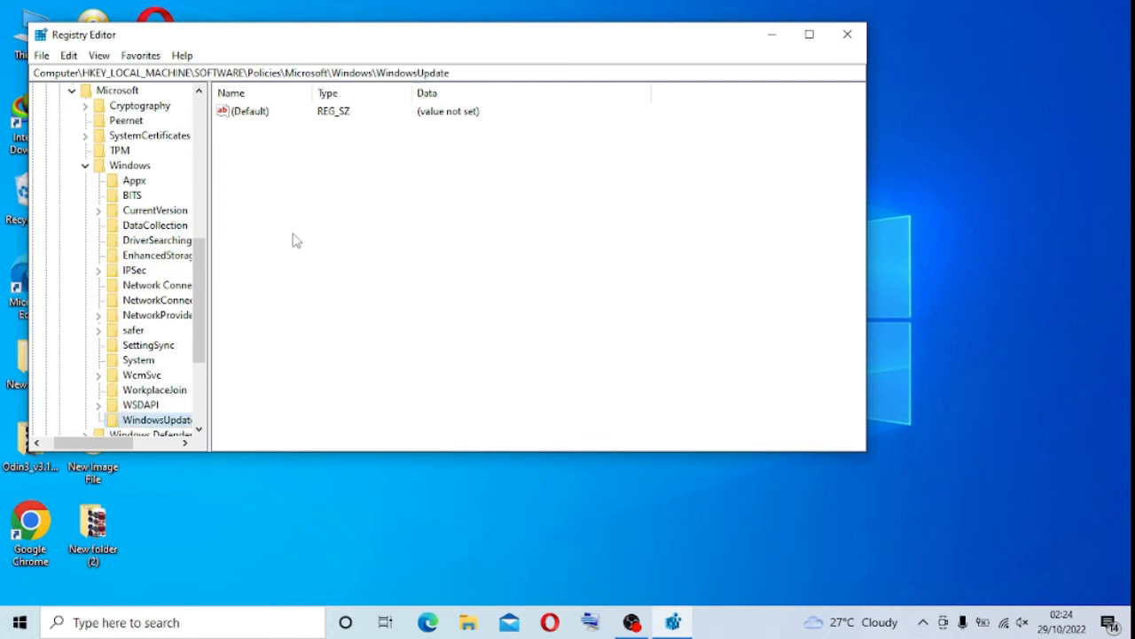
Create a subkey named AU inside the WindowsUpdate key.
left_click_drag(207, 339, 205, 351)
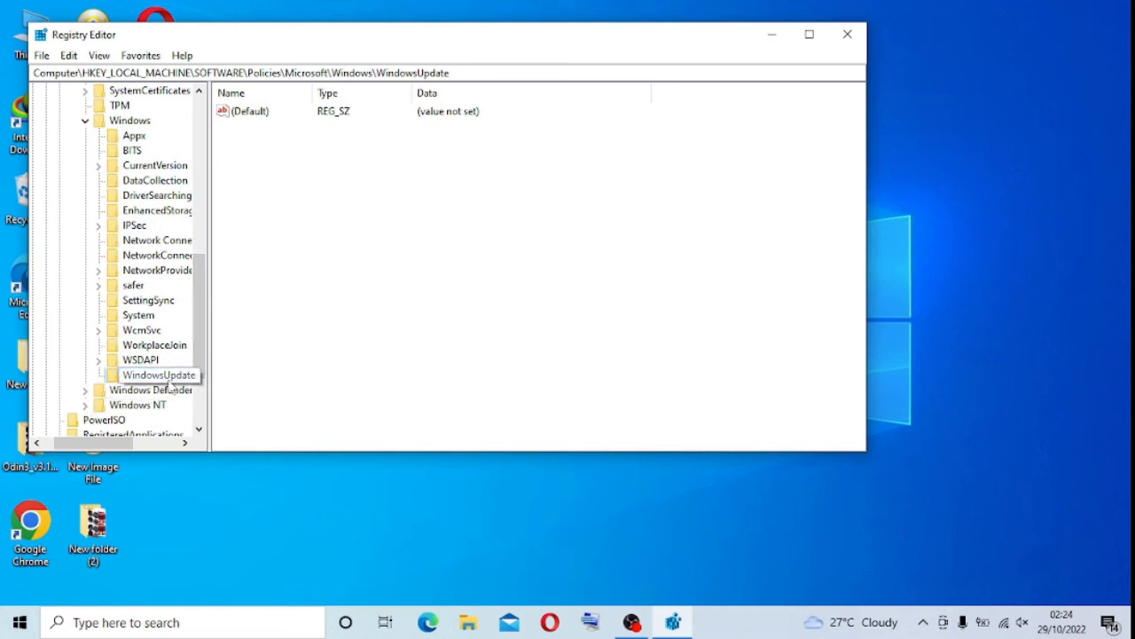
right_click(163, 378)
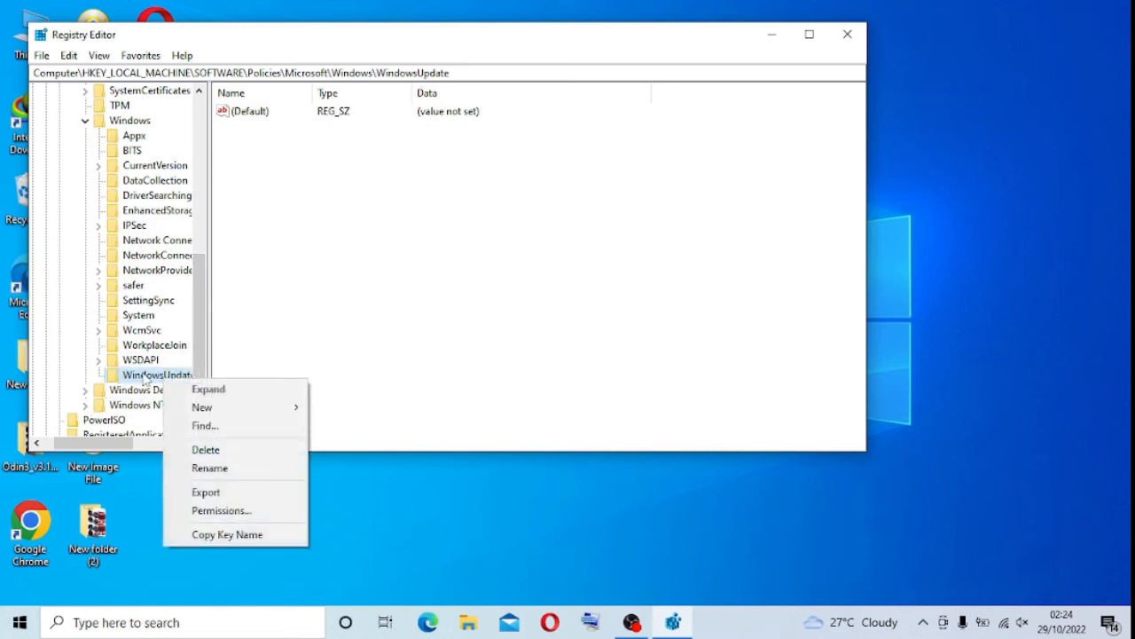
left_click(144, 378)
right_click(144, 374)
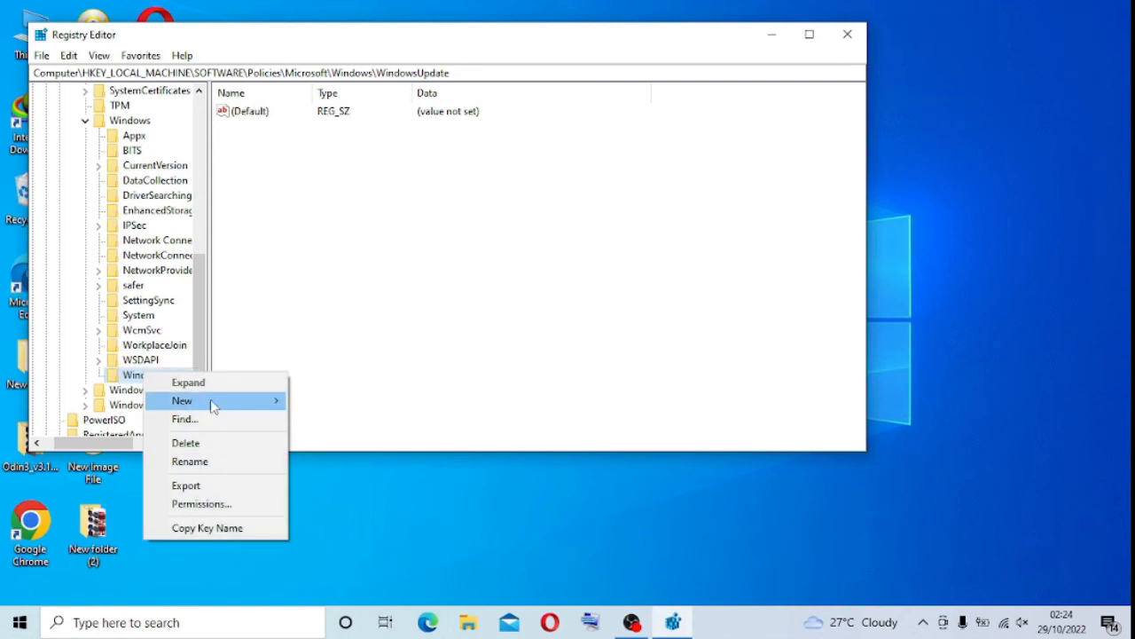
mouse_move(213, 403)
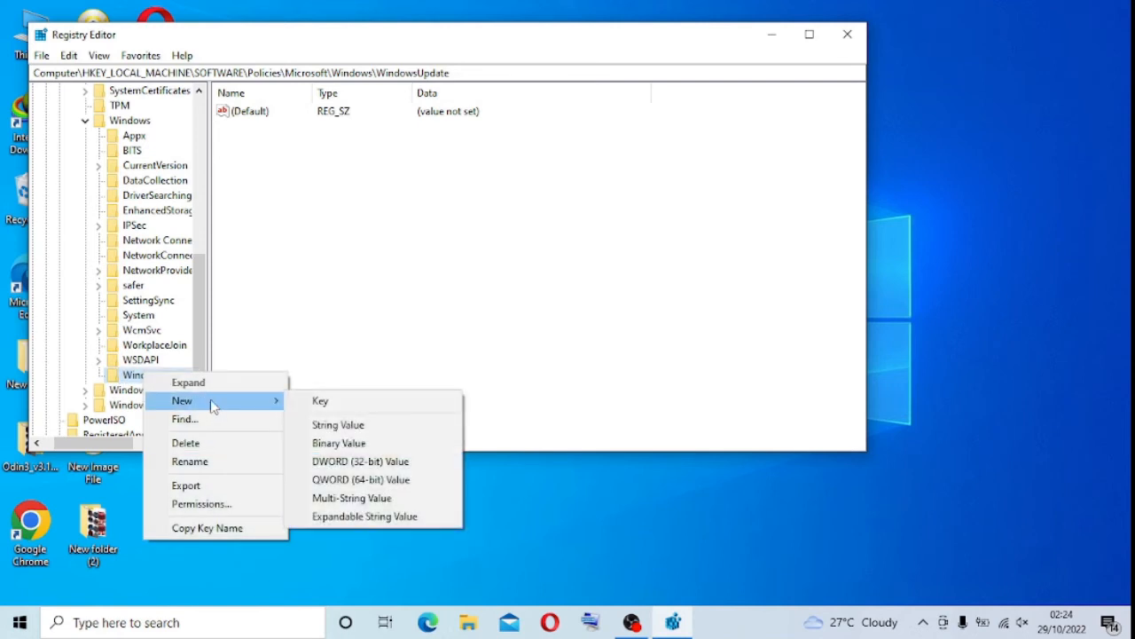
left_click(341, 407)
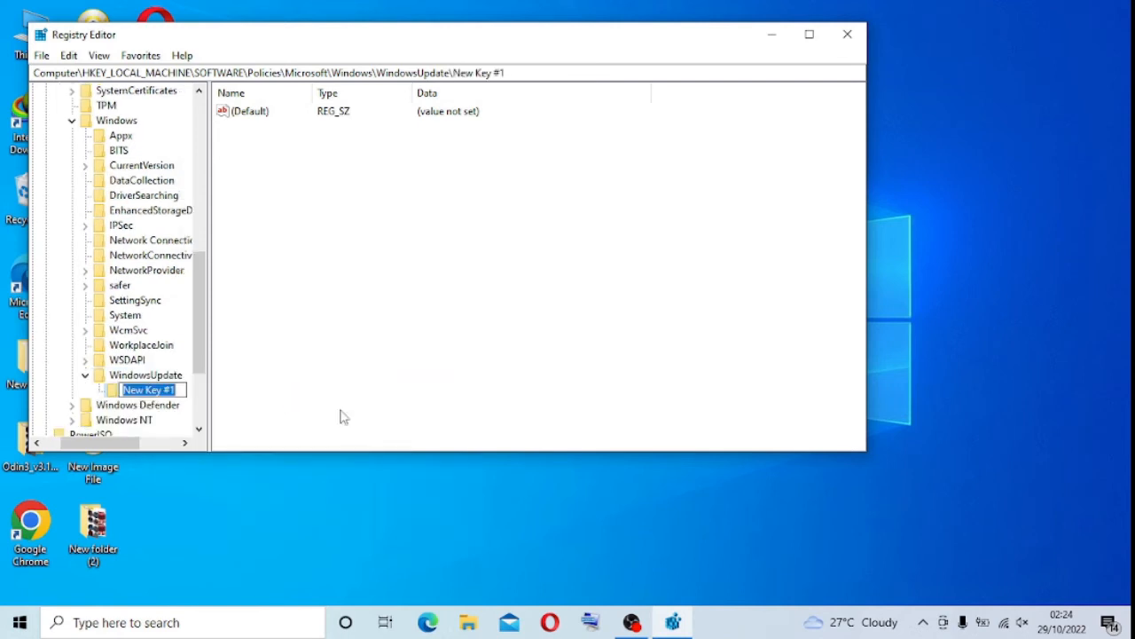
type("A")
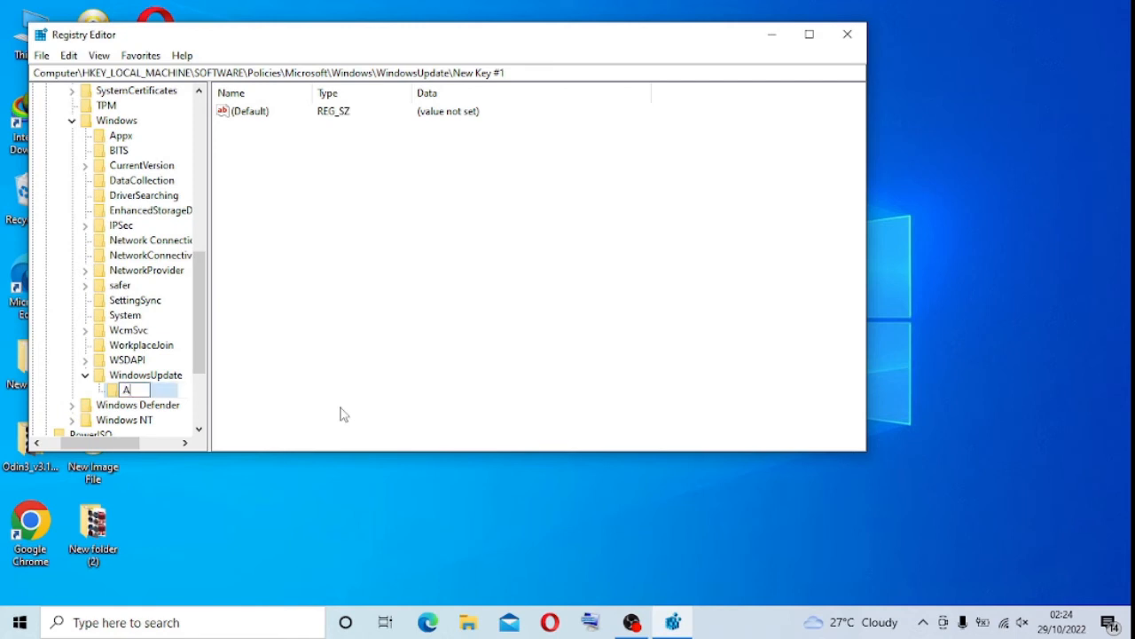
type("U")
left_click(344, 415)
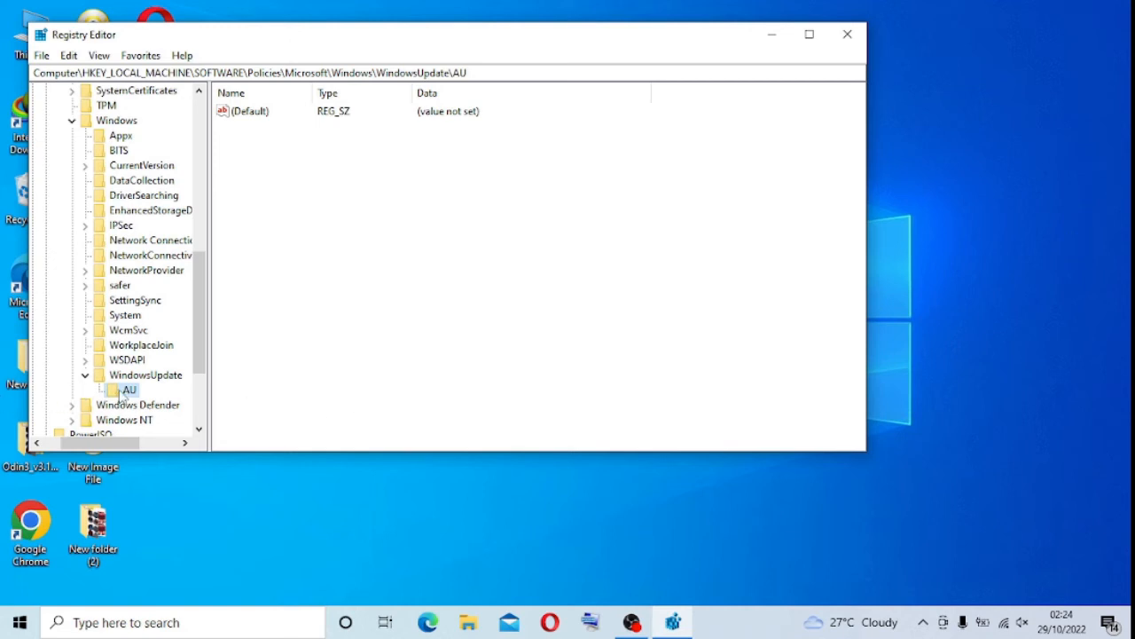
Add a DWORD (32-bit) value named NoAutoUpdate to the AU key.
right_click(444, 240)
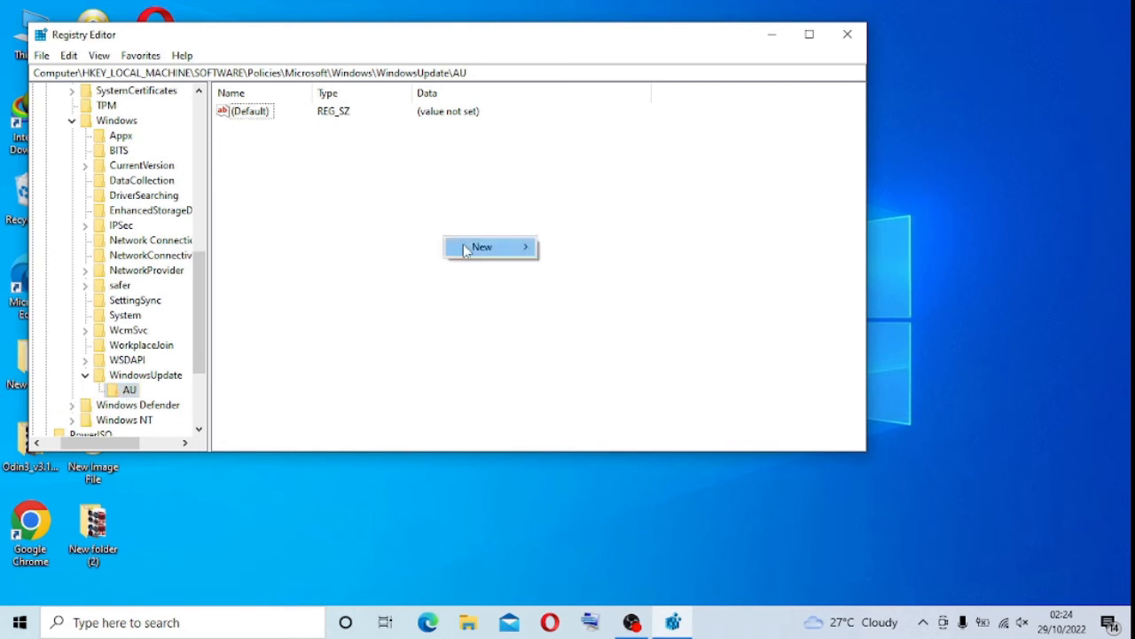
mouse_move(465, 250)
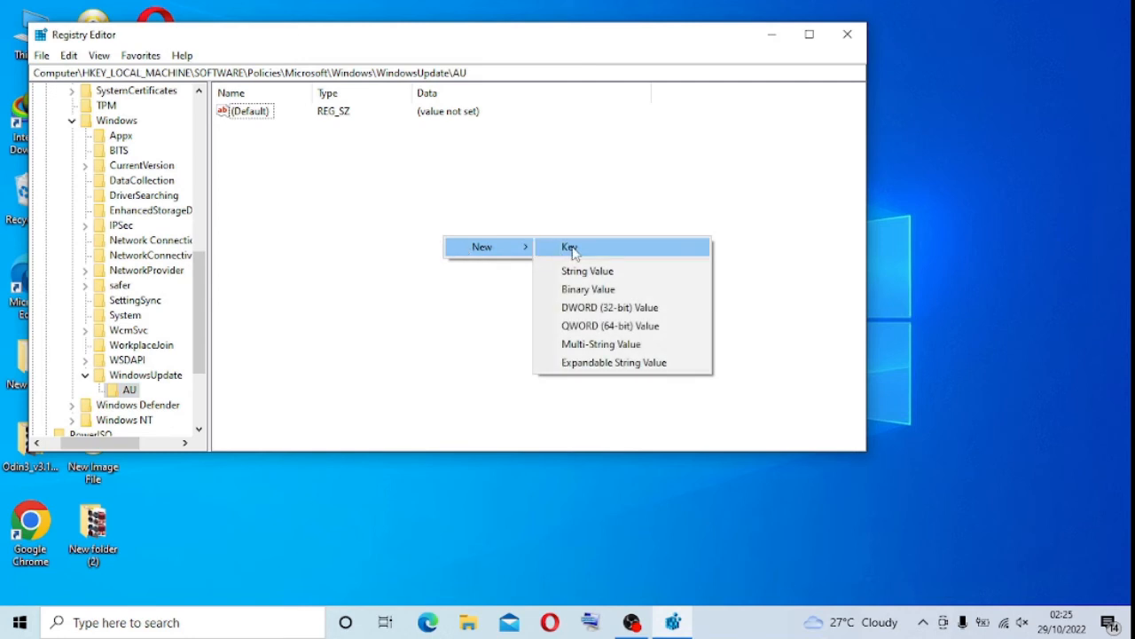
left_click(586, 308)
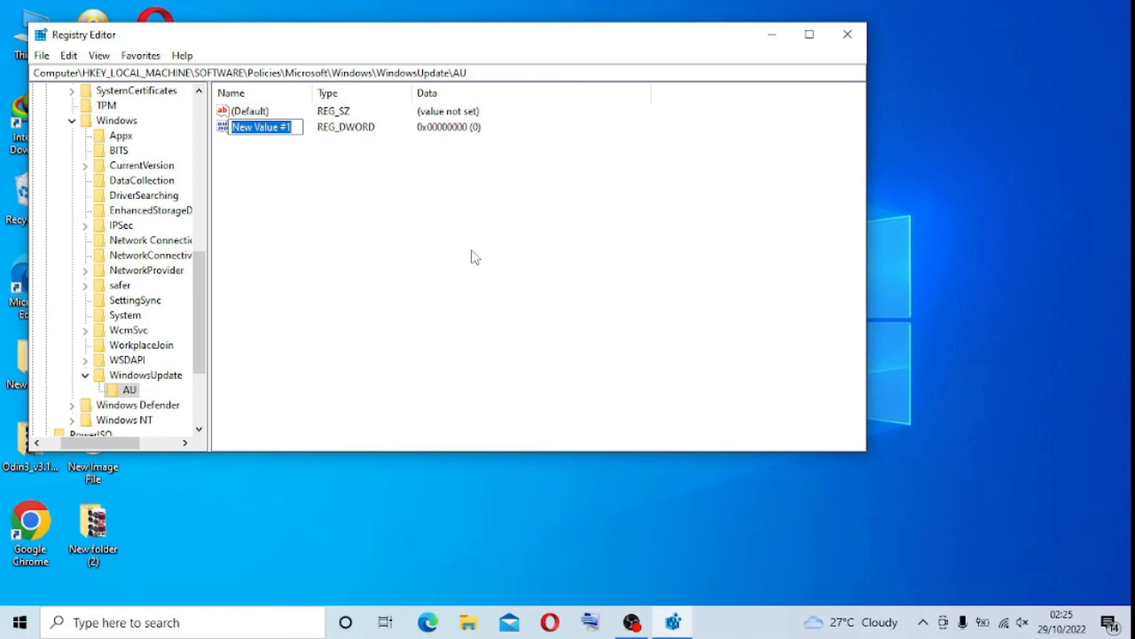
type("N")
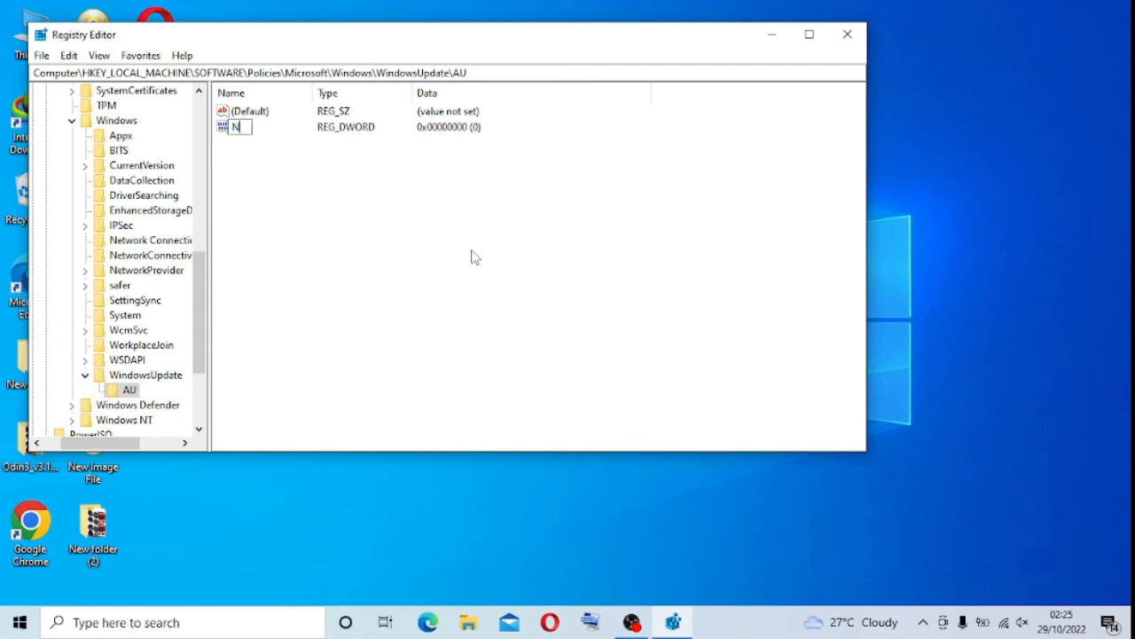
type("oAutoUpdate")
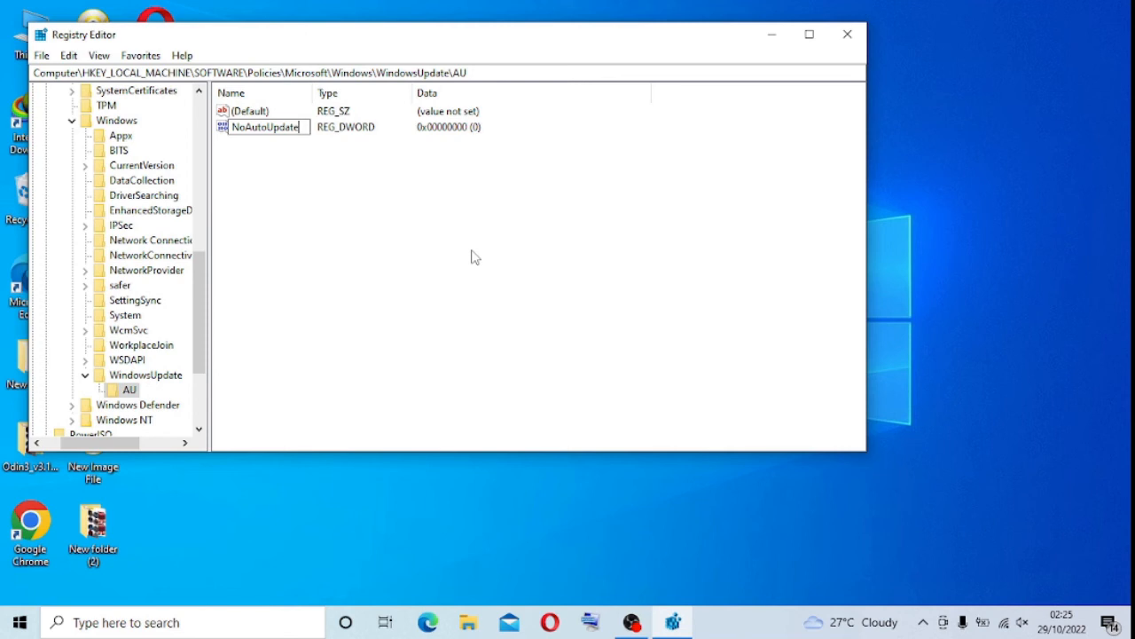
key("Return")
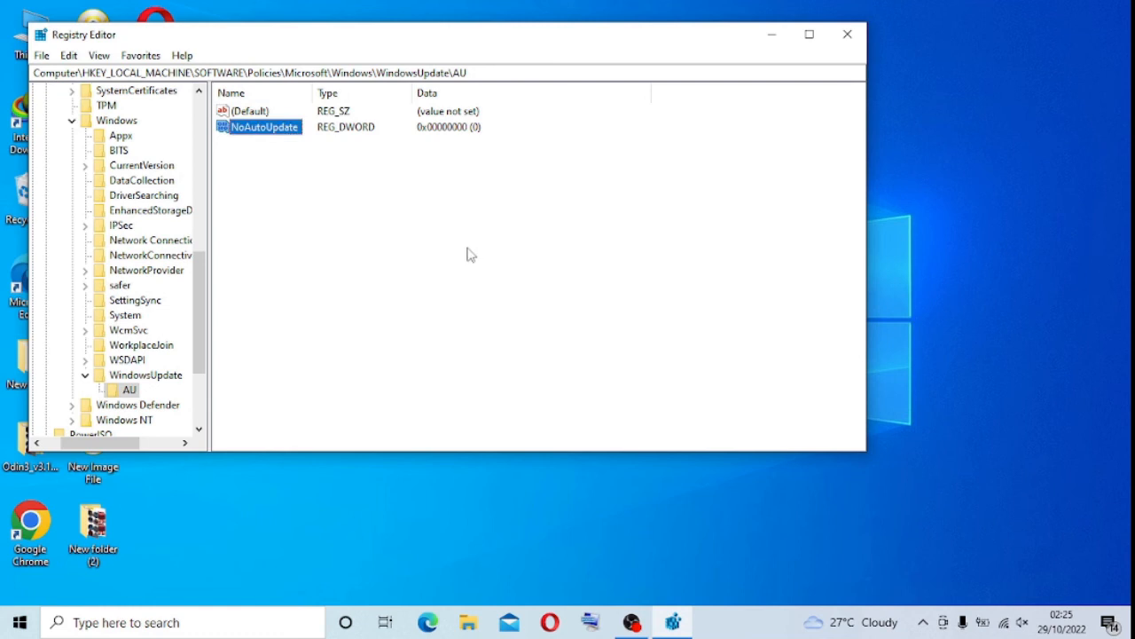
Set the NoAutoUpdate value data to 1 and close the Registry Editor.
double_click(284, 129)
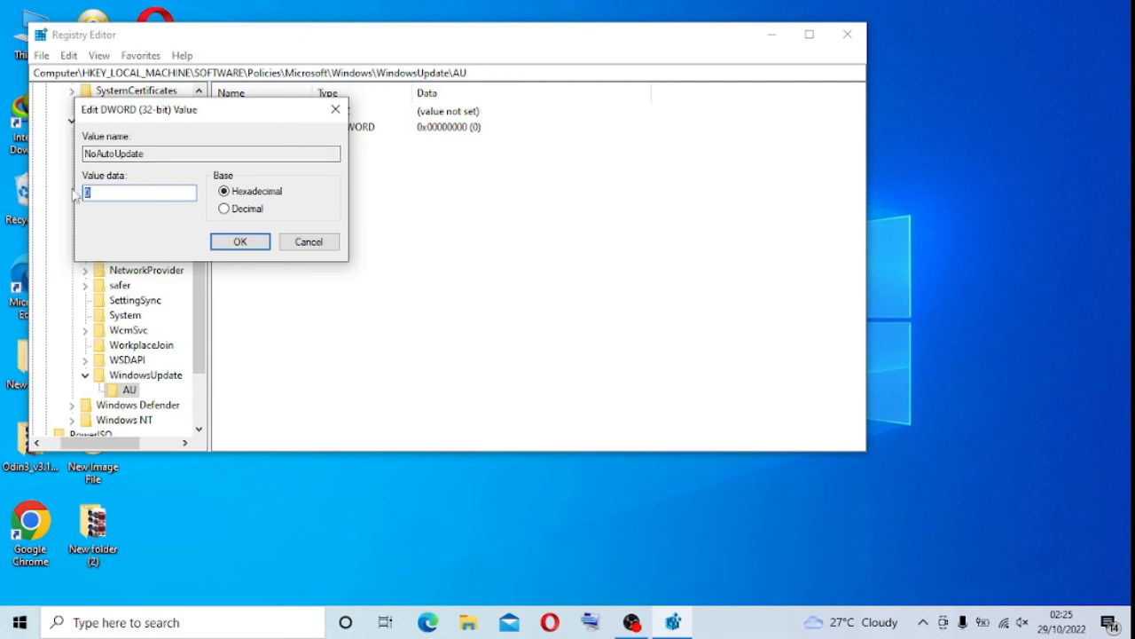
type("1")
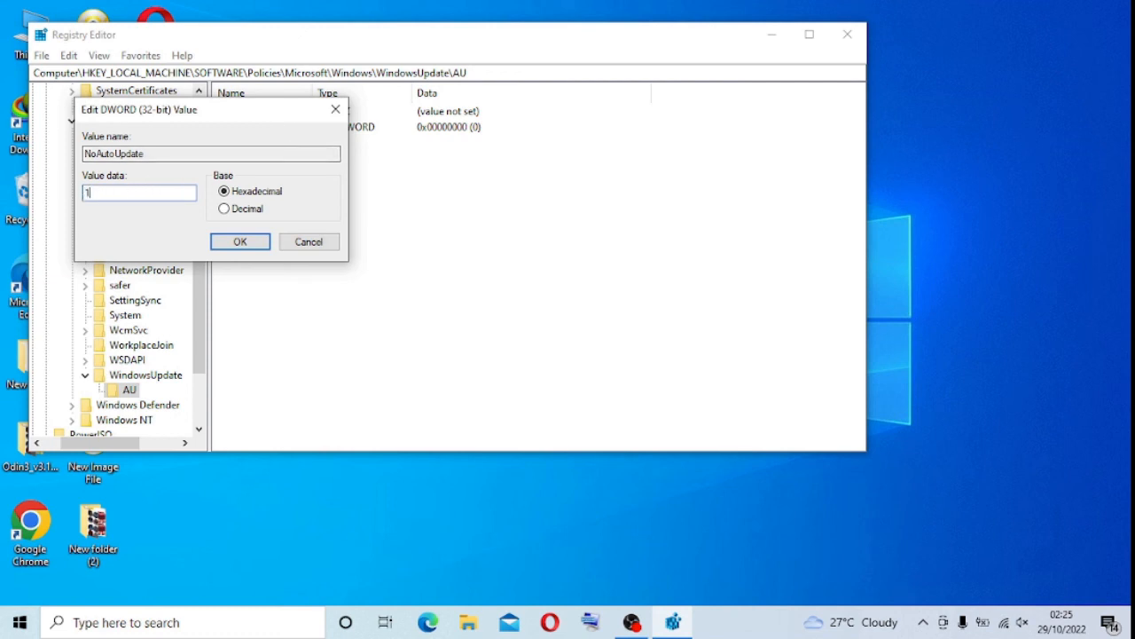
left_click(240, 244)
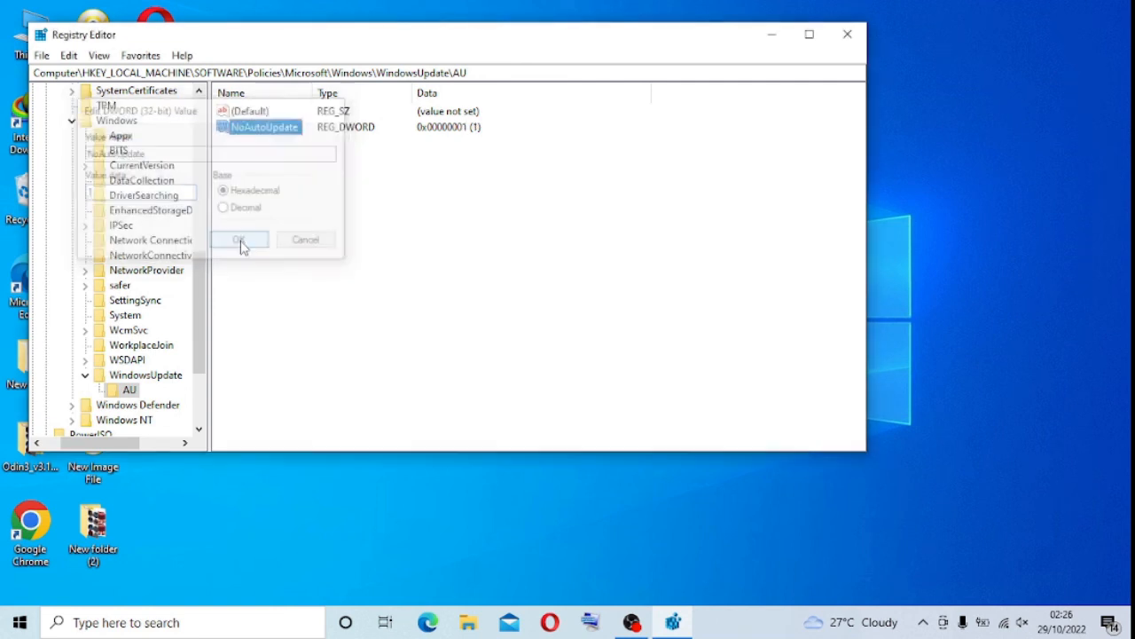
left_click(850, 35)
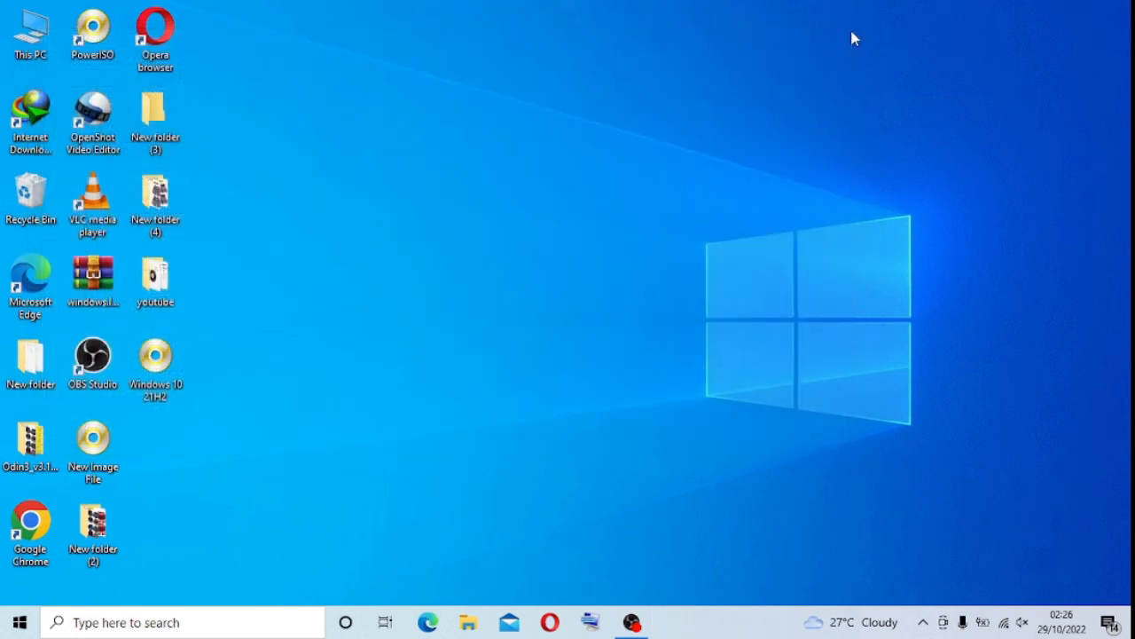